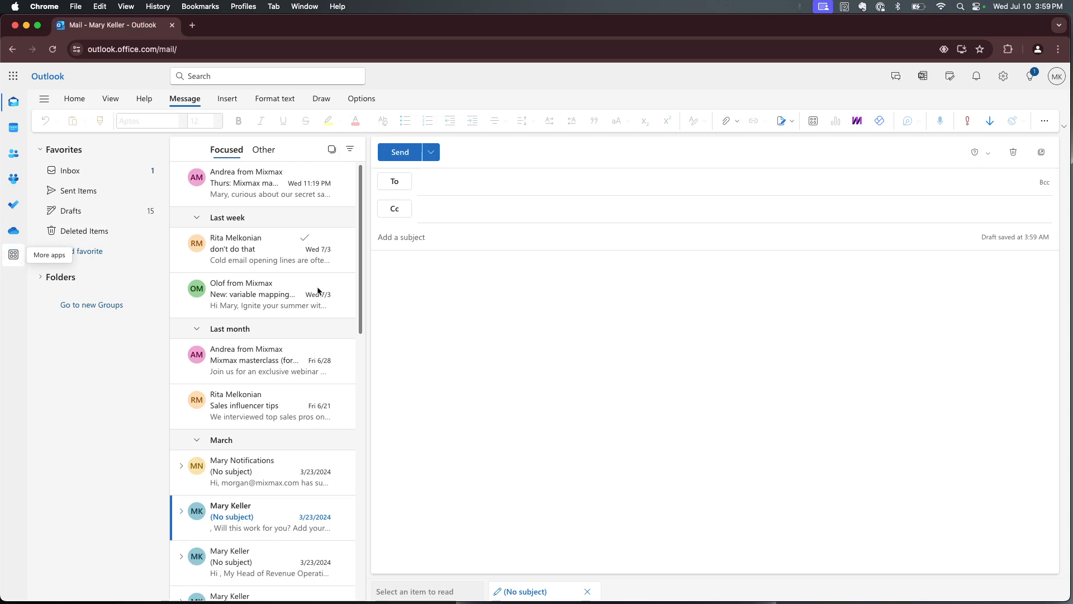
# Step: Address the new message to the suggested Mixmax contact by entering the start of the recipient's e-mail address
pyautogui.click(750, 188)
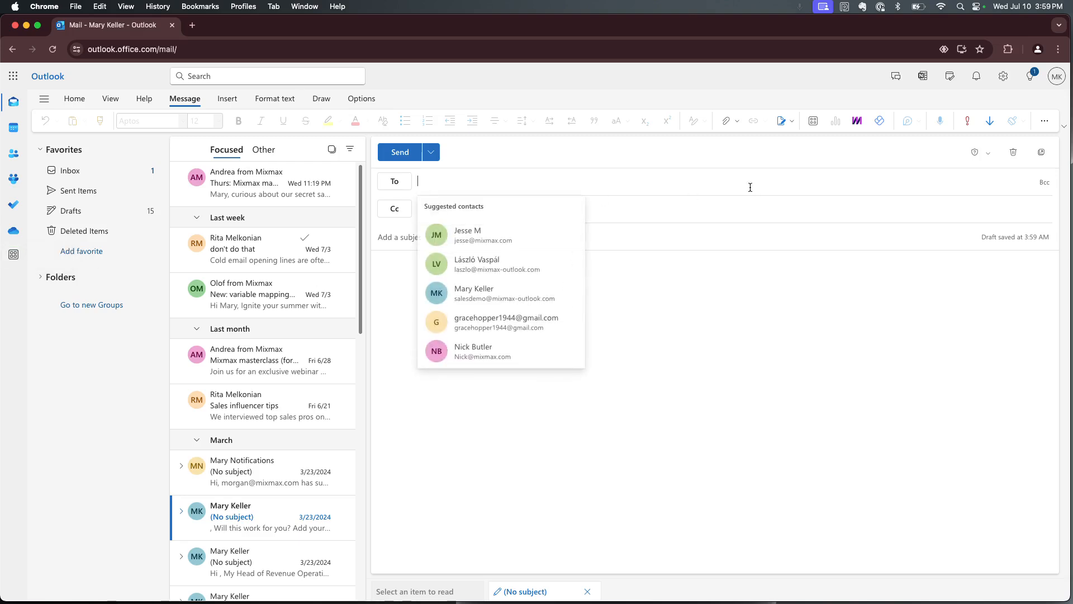
pyautogui.click(766, 314)
pyautogui.click(637, 175)
pyautogui.write('morga')
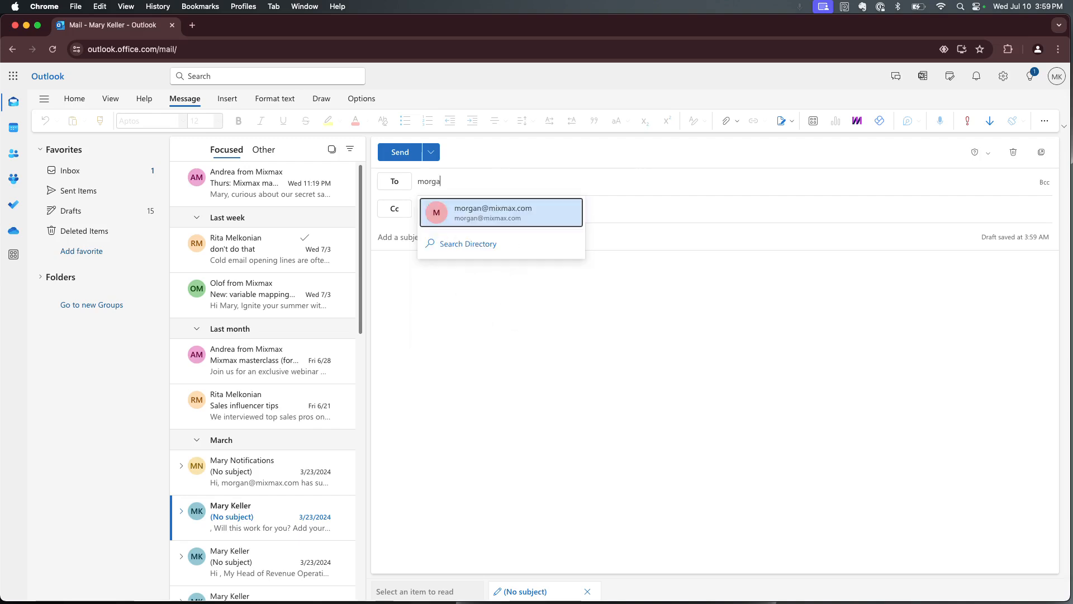
pyautogui.press('Return')
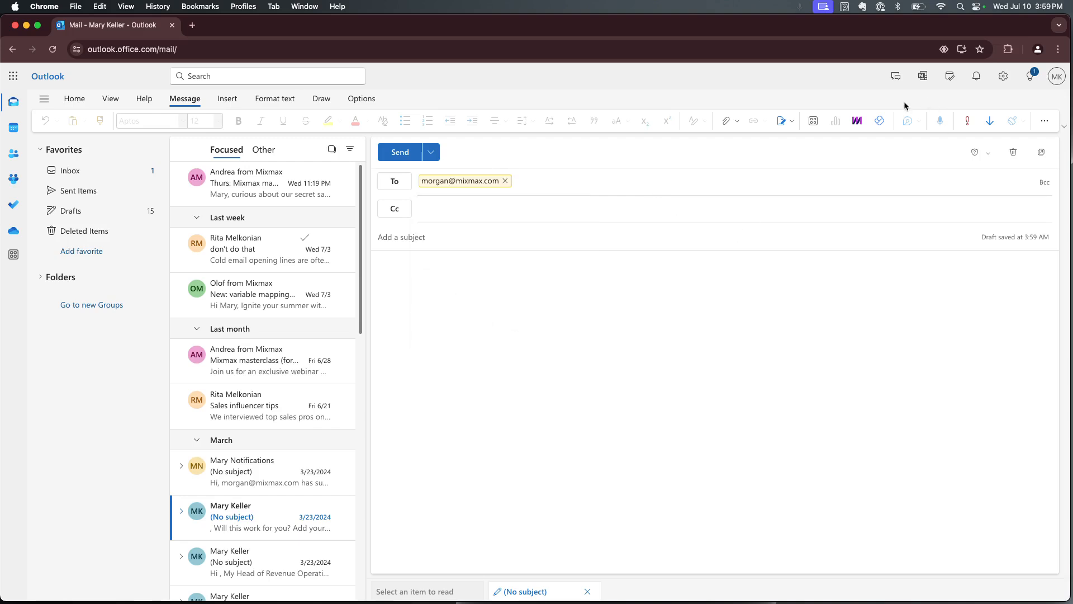
# Step: Insert the "Nurturing w/ enhance" Mixmax template from the Sales folder into the message and delete its body content
pyautogui.click(852, 121)
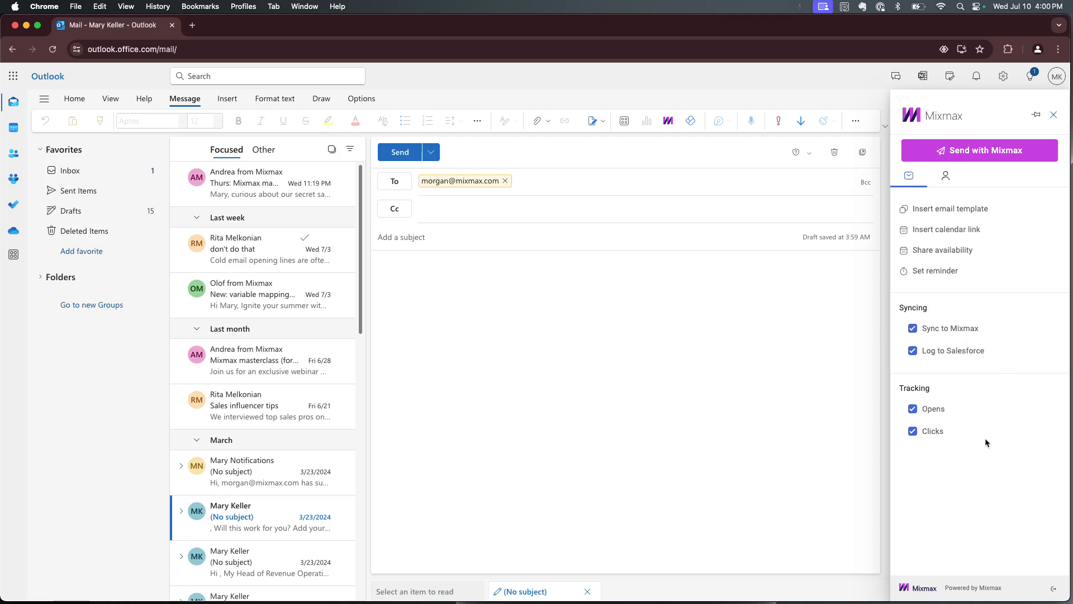
pyautogui.click(959, 211)
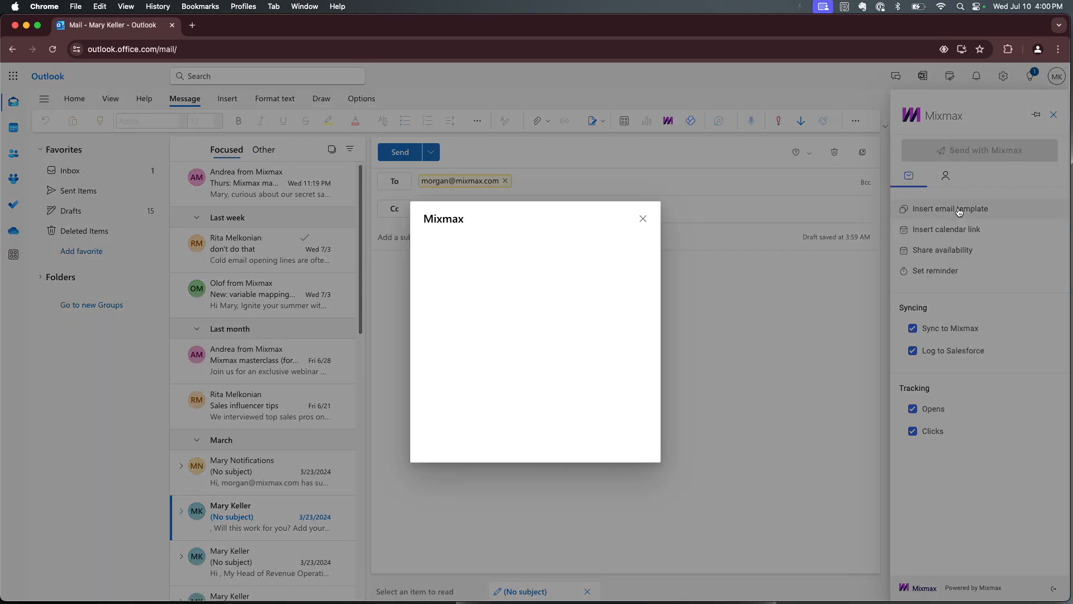
pyautogui.click(498, 378)
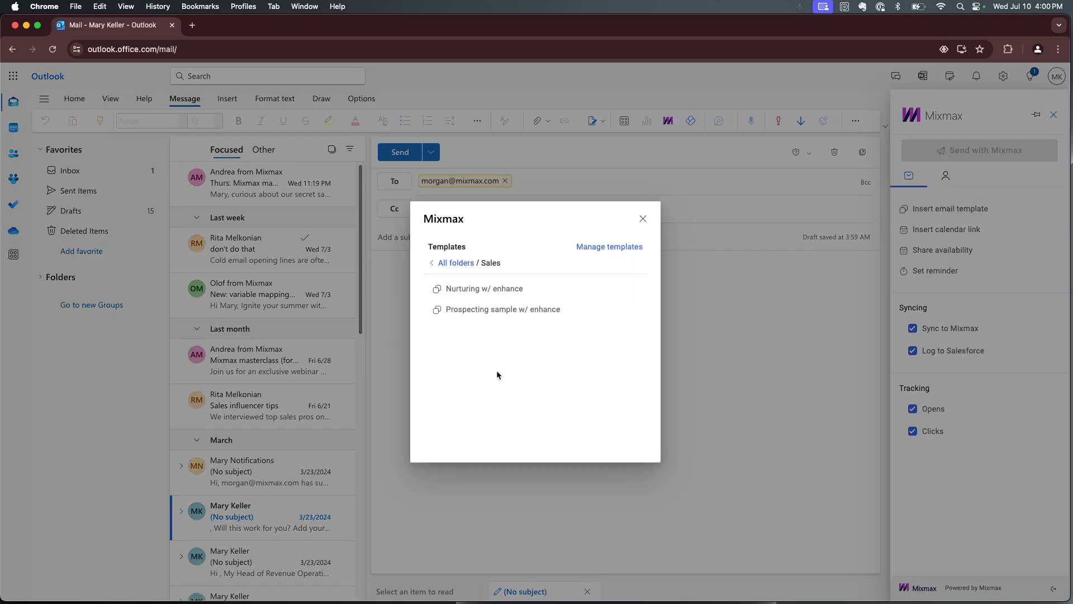
pyautogui.click(510, 289)
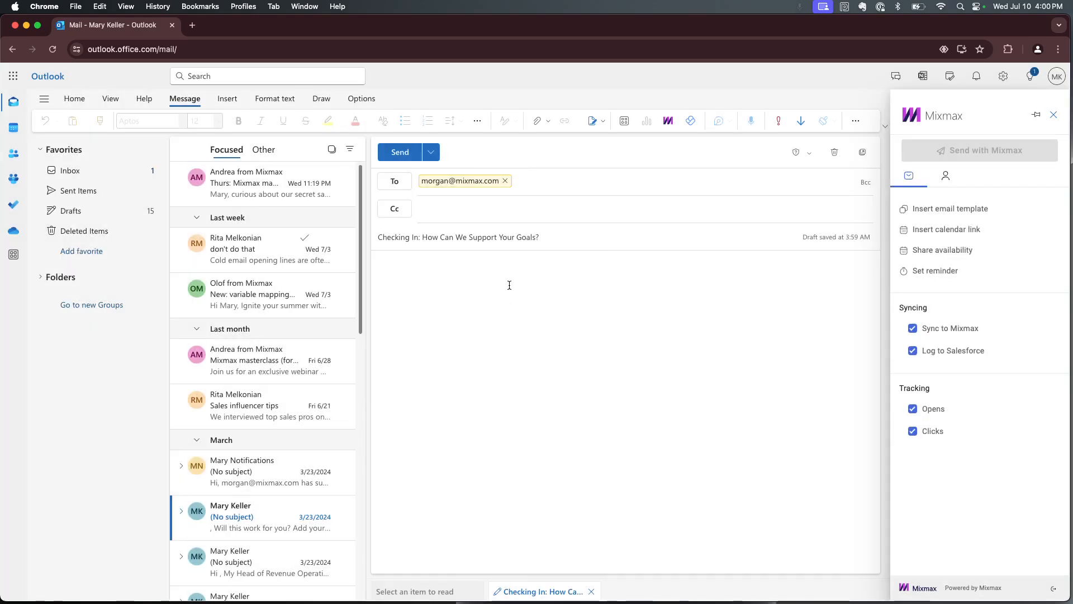
pyautogui.click(621, 261)
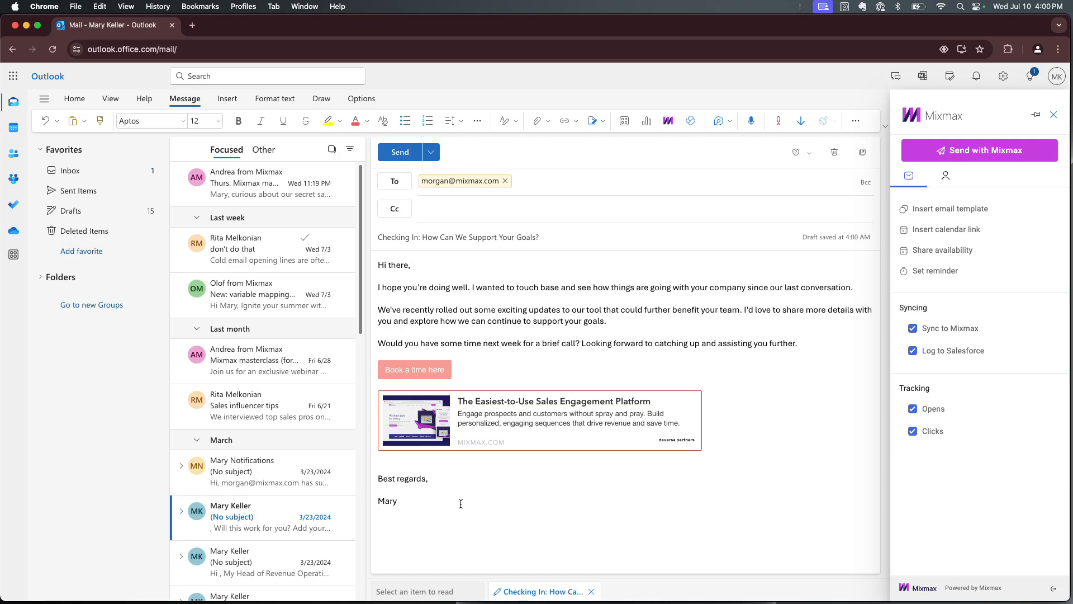
pyautogui.moveTo(460, 503)
pyautogui.mouseDown()
pyautogui.moveTo(442, 391)
pyautogui.moveTo(378, 263)
pyautogui.mouseUp()
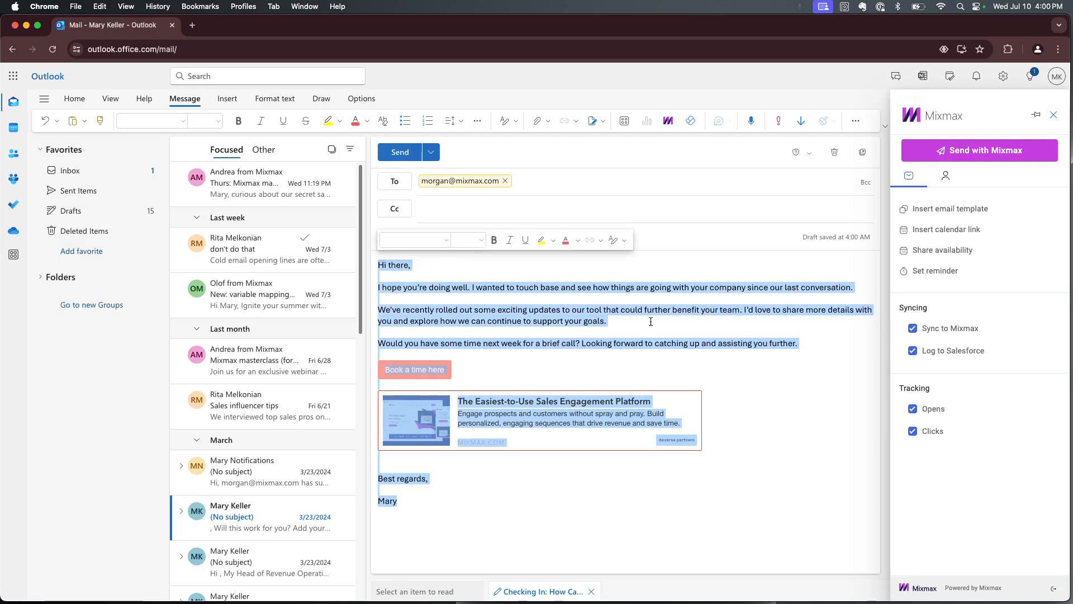
pyautogui.press('BackSpace')
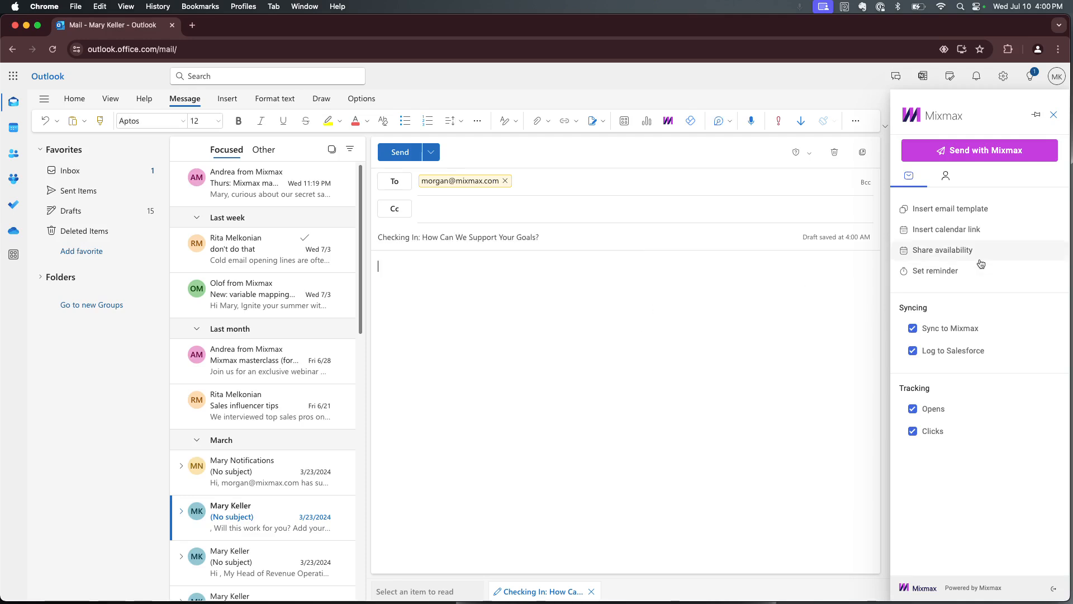
# Step: Insert the Mixmax calendar link for the 30-minute Meeting into the message body and remove it again
pyautogui.click(998, 228)
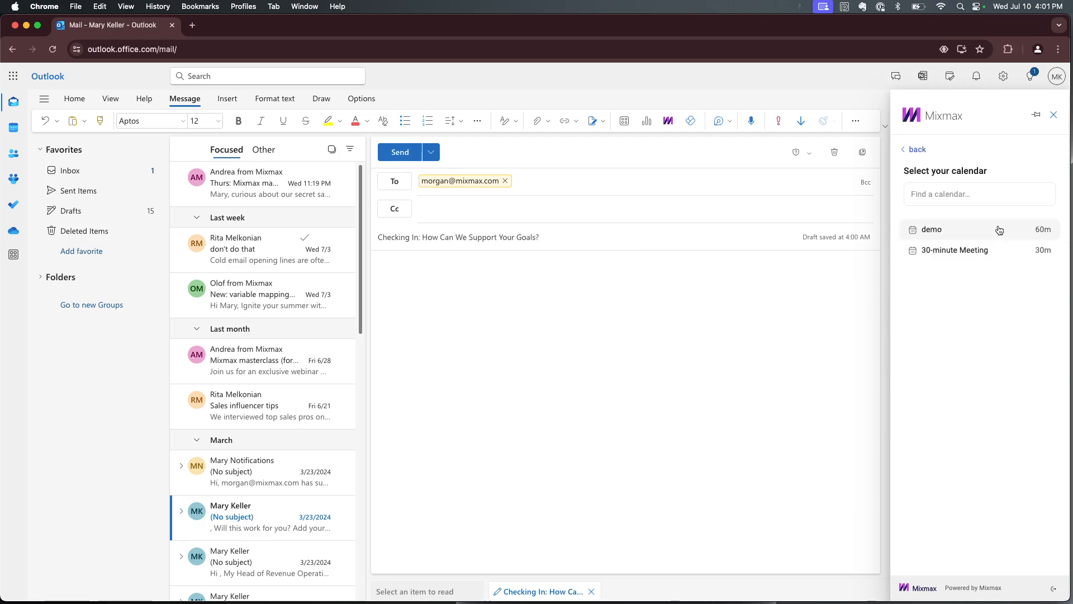
pyautogui.click(973, 252)
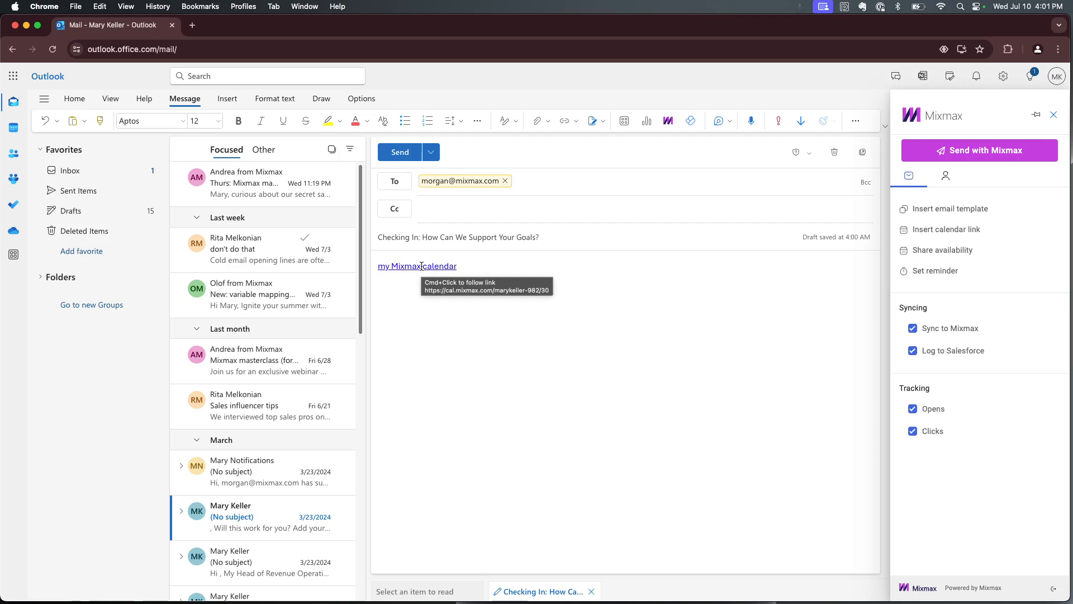
pyautogui.moveTo(469, 266); pyautogui.dragTo(380, 267)
pyautogui.press('BackSpace')
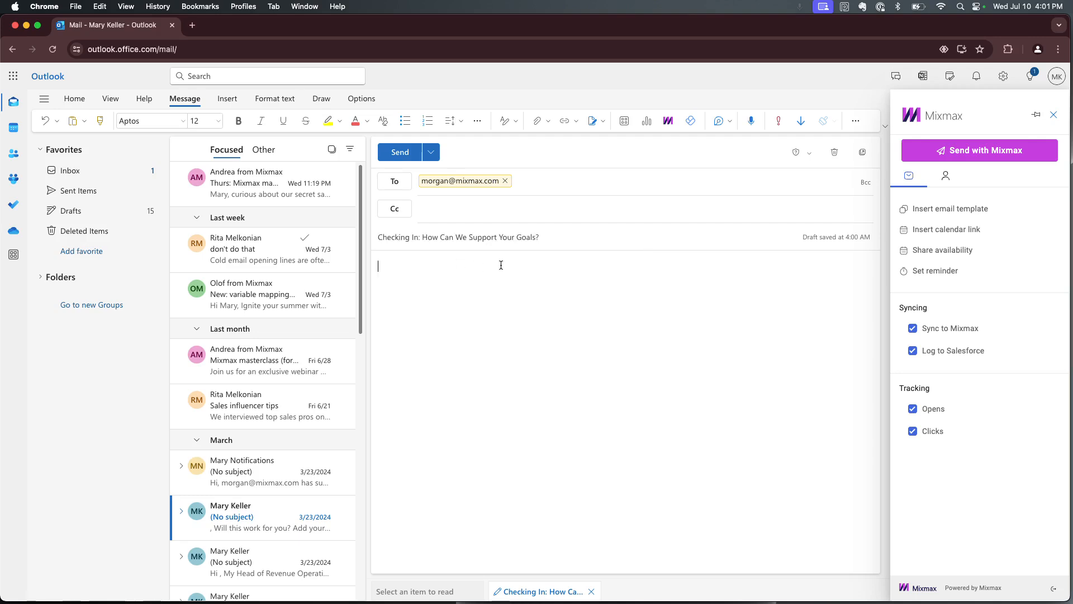
# Step: Share availability with slots on Thu 7/11 at 3:00, 4:00 and 5:00 PM and Fri 7/12 at 3:00, 4:00 and 5:15 PM
pyautogui.click(949, 250)
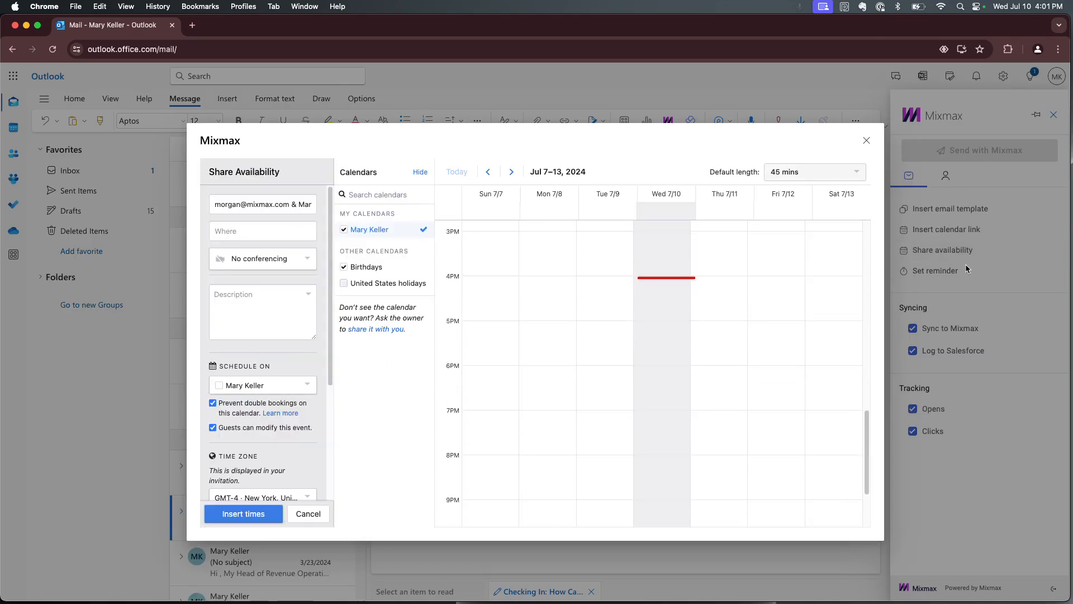
pyautogui.click(730, 278)
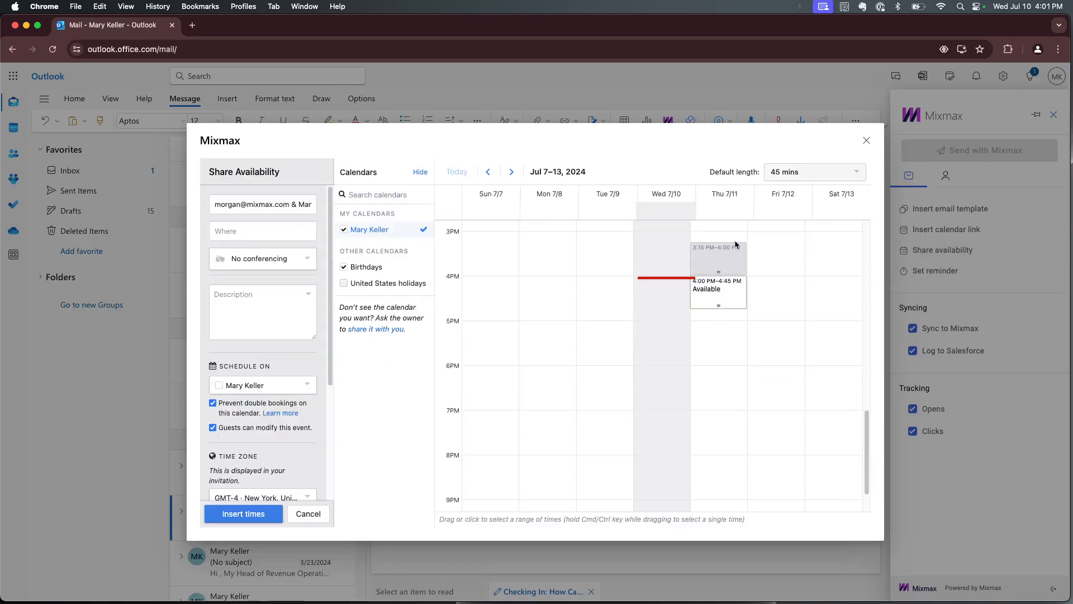
pyautogui.click(733, 235)
pyautogui.click(764, 236)
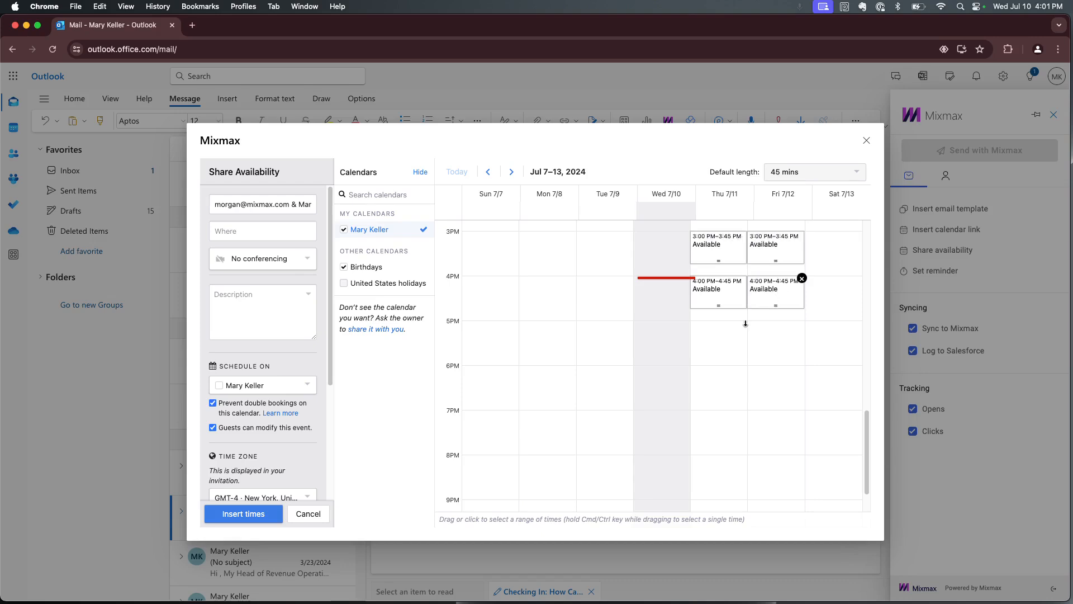
# Step: Add next-week slots on Mon 7/15 at 12:00, 2:00, 3:00 and 4:15 PM and Tue 7/16 at 12:45, 3:00 and 4:00 PM
pyautogui.click(519, 175)
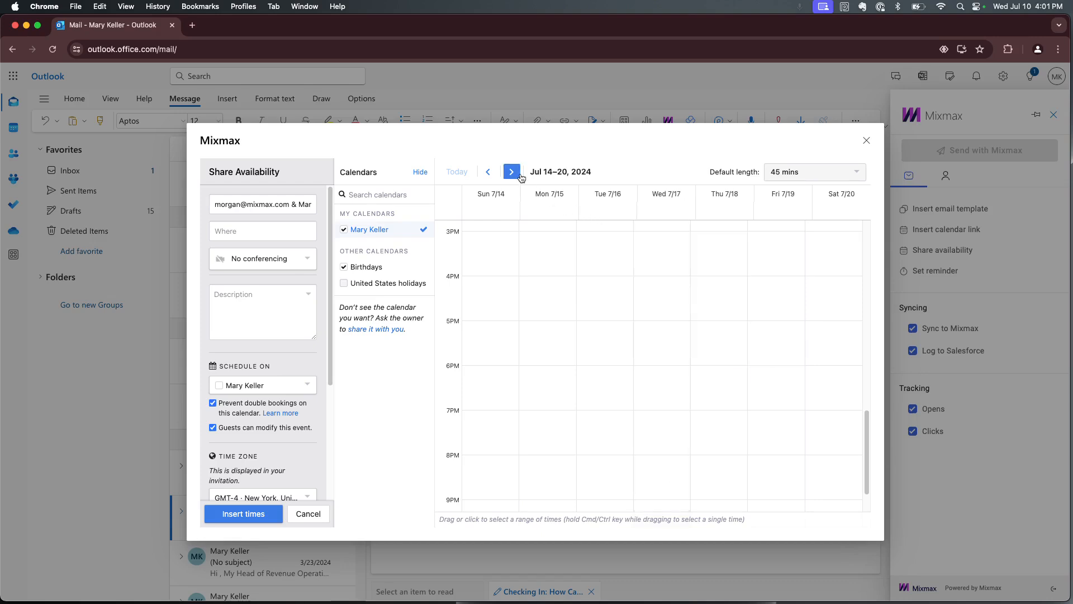
pyautogui.scroll(1, 583, 291)
pyautogui.click(547, 274)
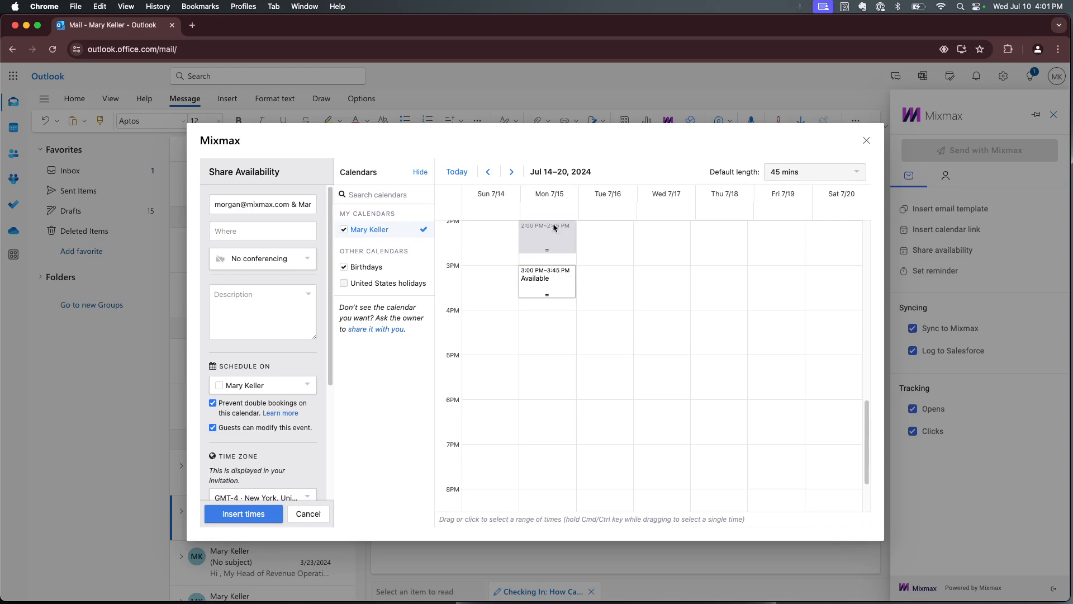
pyautogui.click(553, 227)
pyautogui.click(561, 330)
pyautogui.click(600, 320)
pyautogui.click(621, 274)
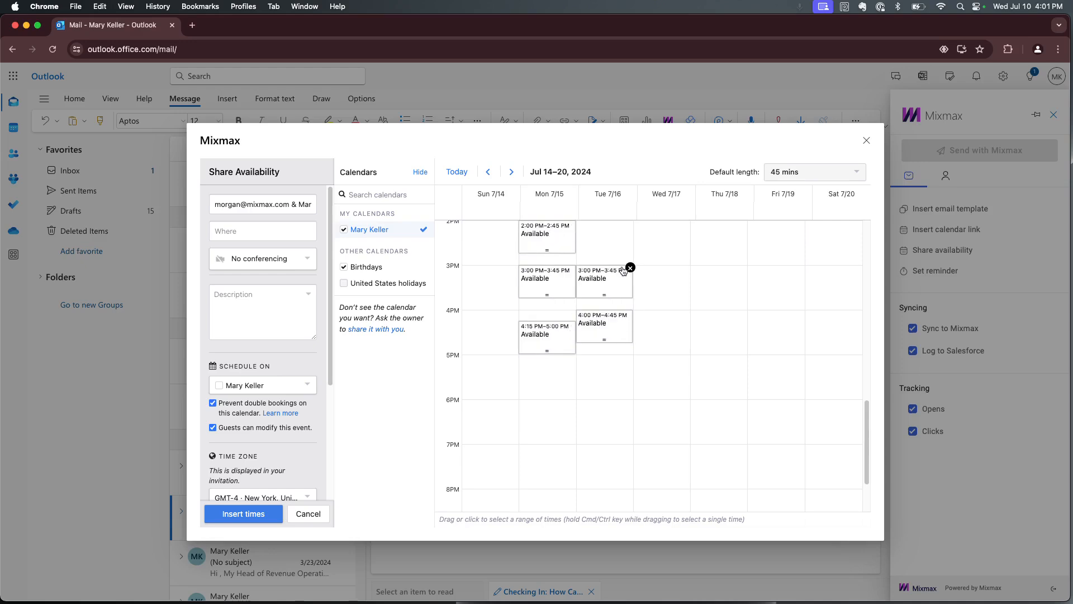
pyautogui.scroll(2, 623, 269)
pyautogui.click(622, 269)
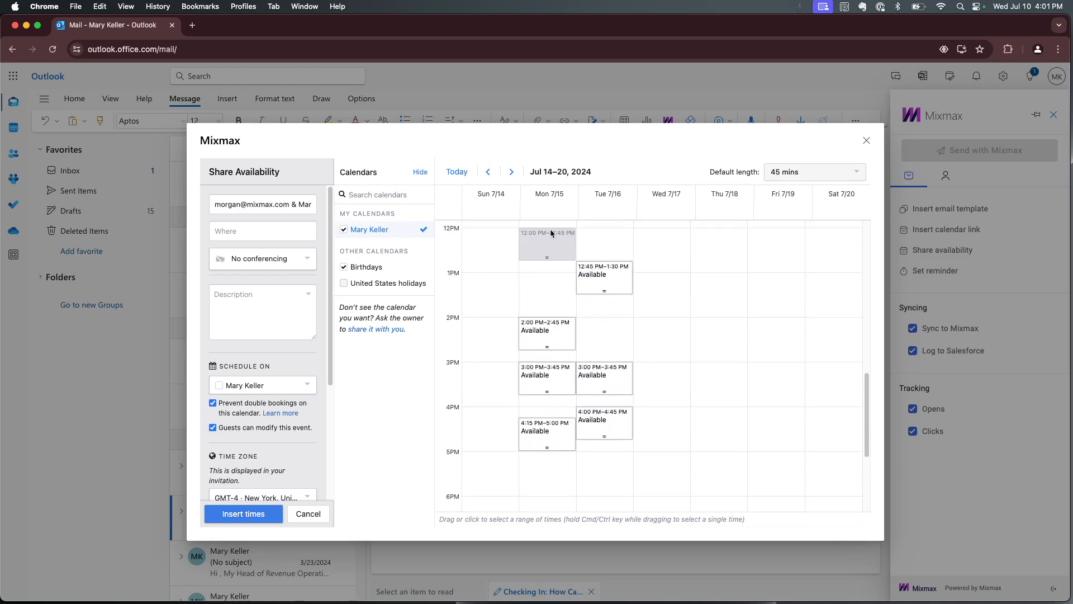
pyautogui.click(551, 233)
# Step: Set the default slot length to 30 minutes and open the meeting's conferencing options
pyautogui.click(807, 171)
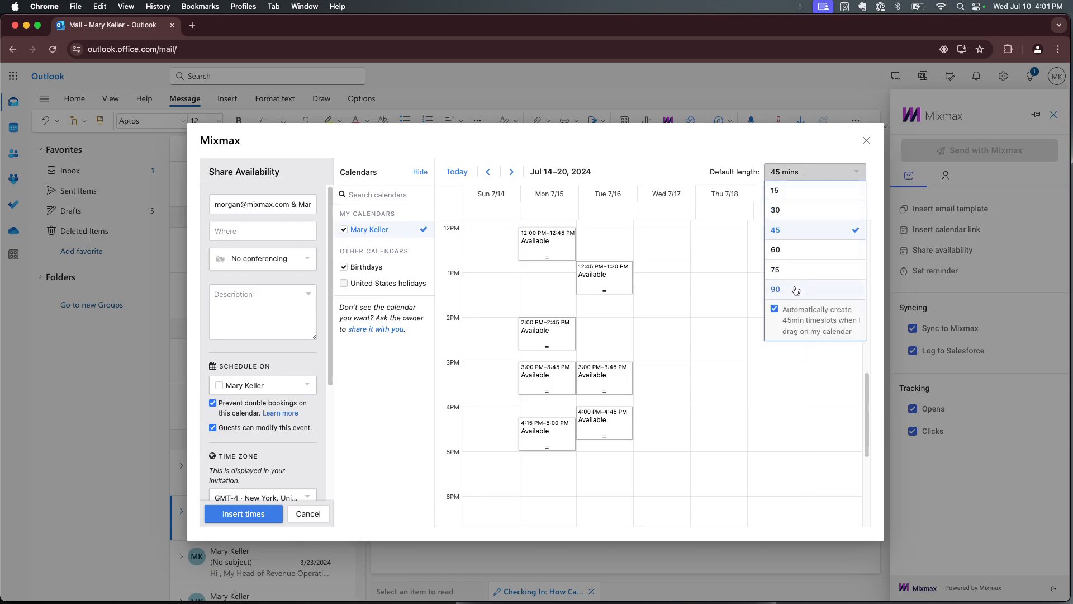
pyautogui.click(794, 210)
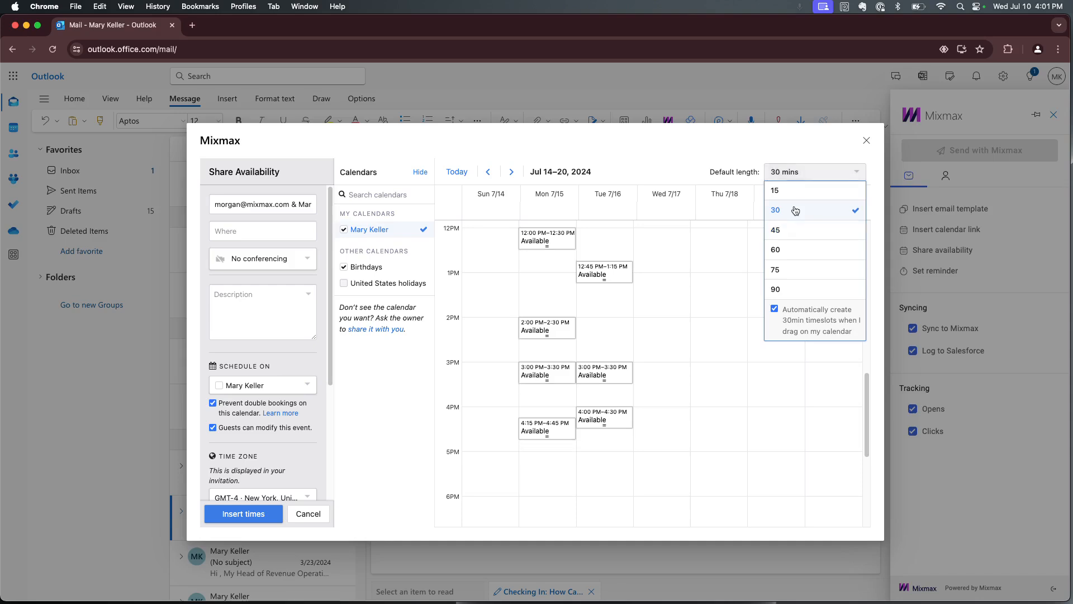
pyautogui.click(282, 258)
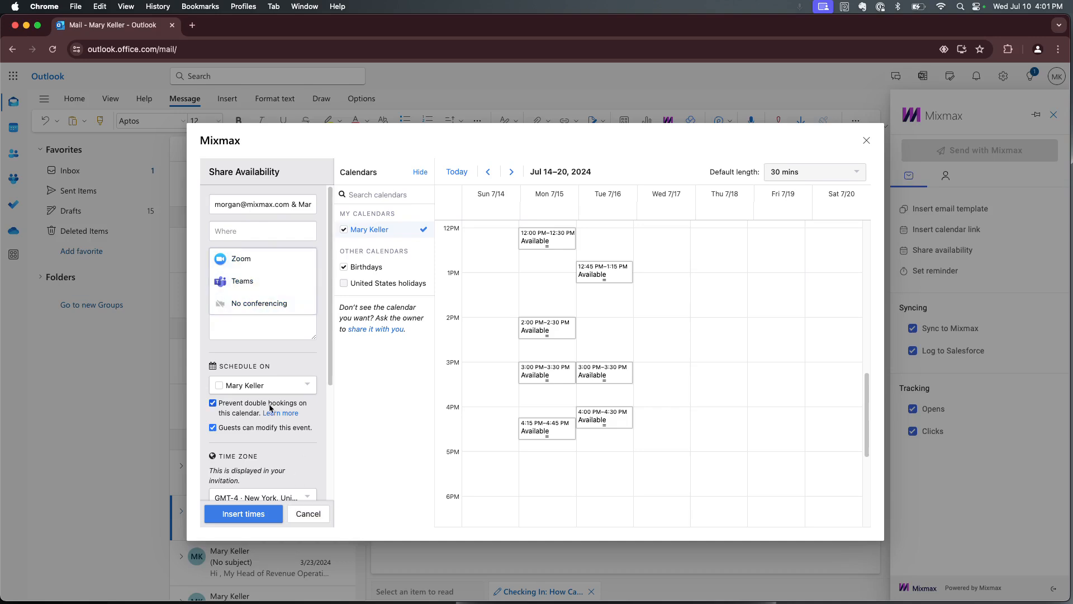
# Step: Add a colleague's e-mail as an additional guest and insert the available times into the message
pyautogui.scroll(-3, 269, 404)
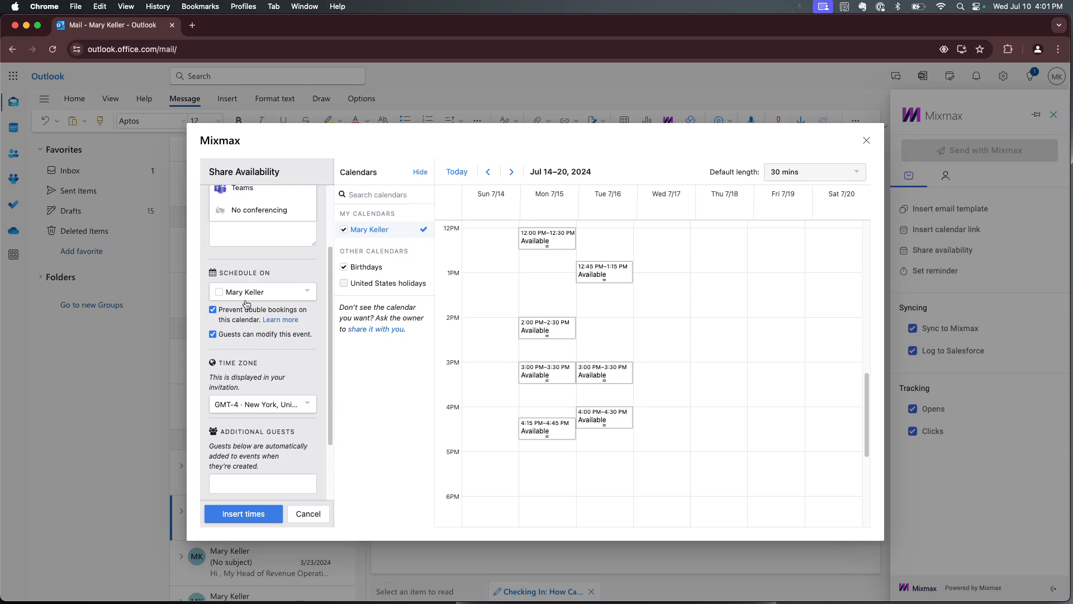
pyautogui.scroll(-2, 248, 304)
pyautogui.click(284, 433)
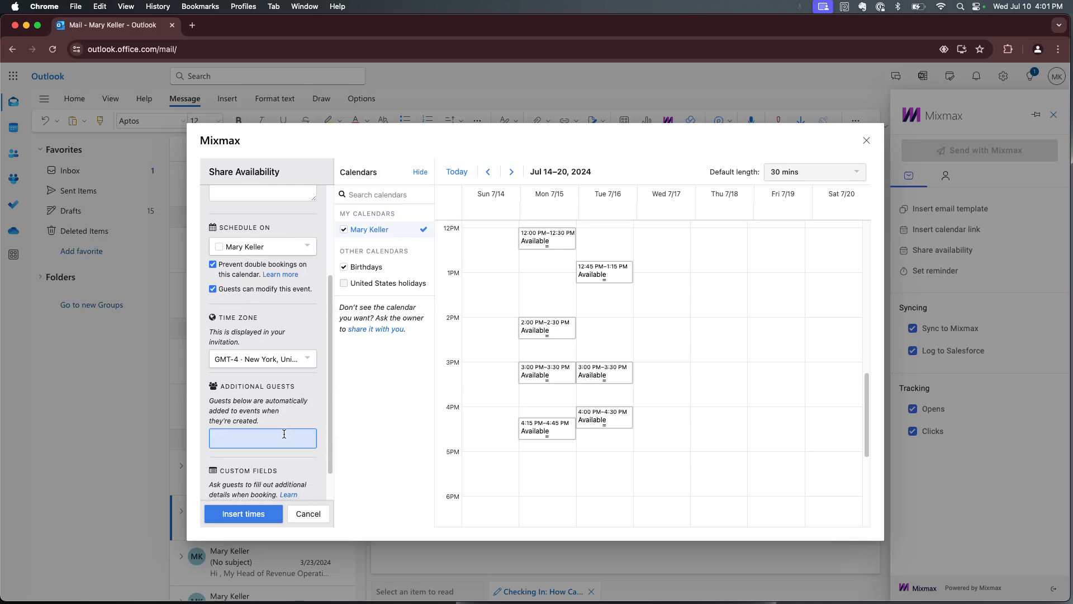
pyautogui.write('papa')
pyautogui.press('Return')
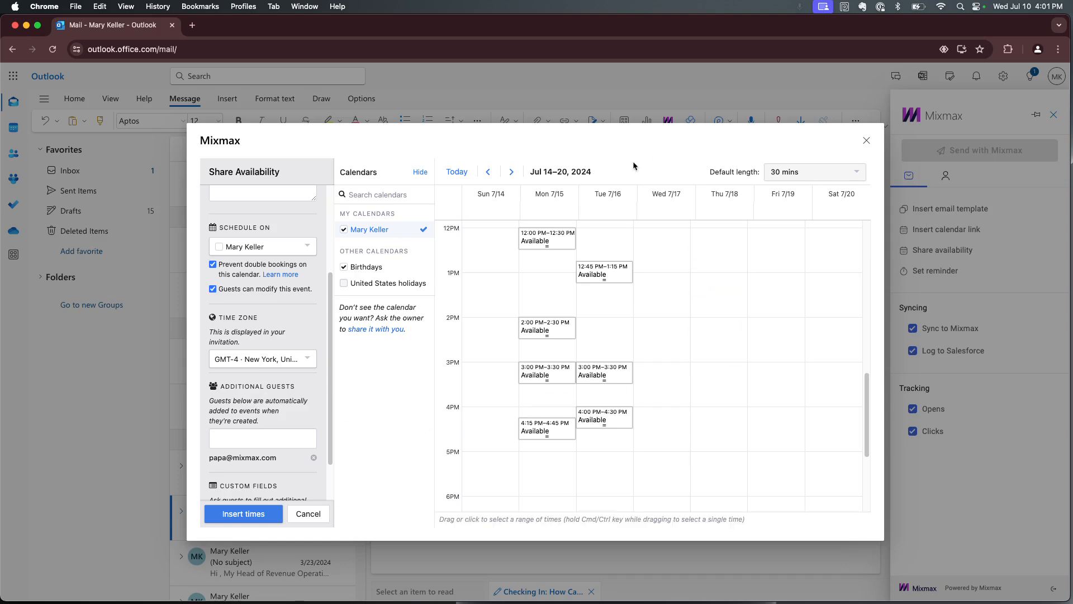
pyautogui.click(258, 513)
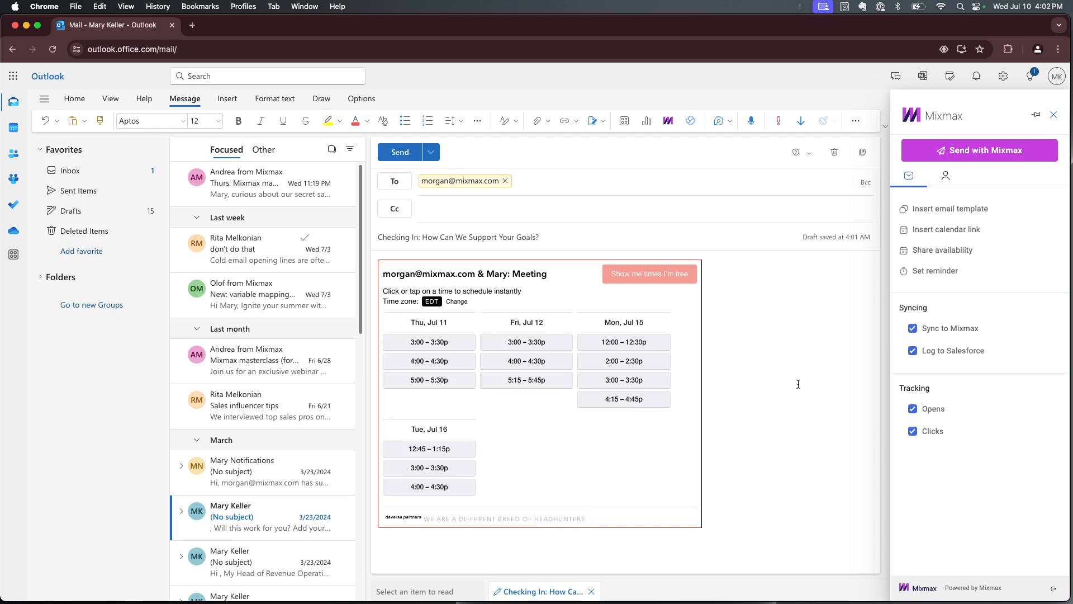
# Step: Start a Mixmax reminder for the message with the condition "if email was not replied"
pyautogui.click(964, 272)
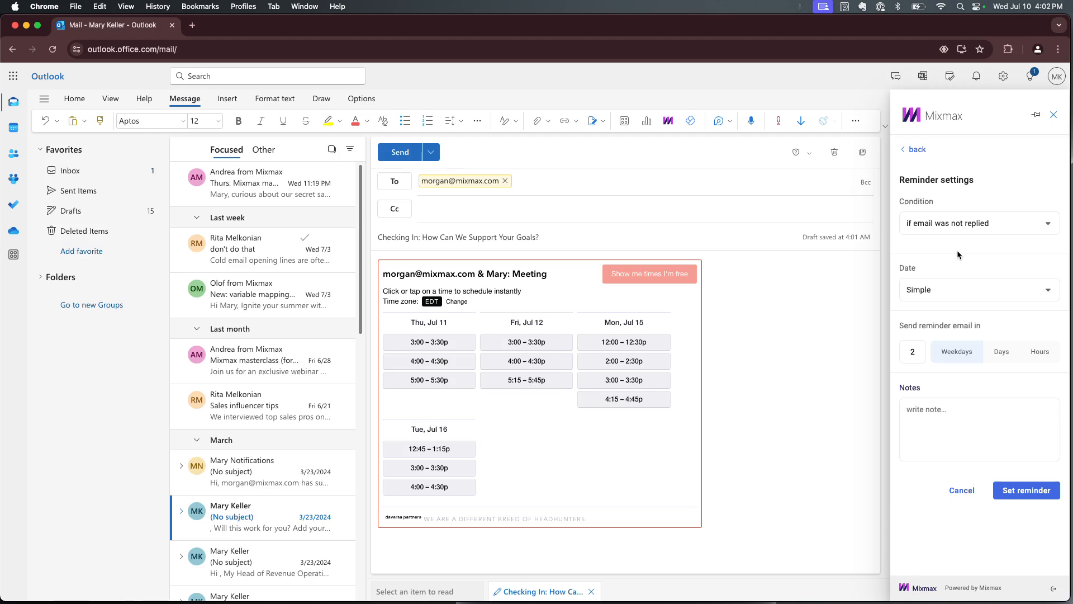
pyautogui.click(989, 230)
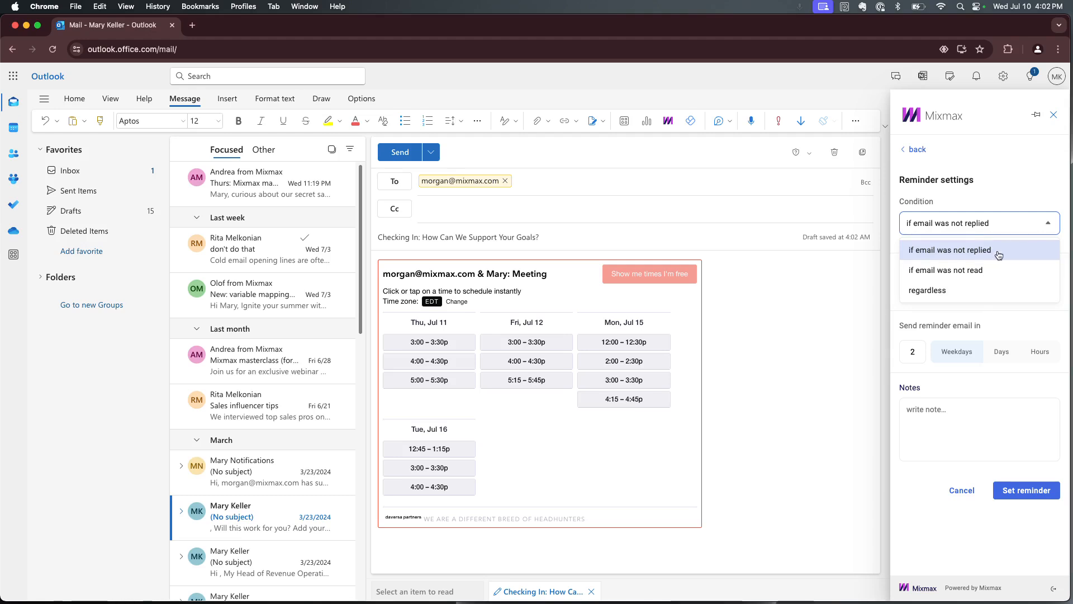
pyautogui.click(998, 255)
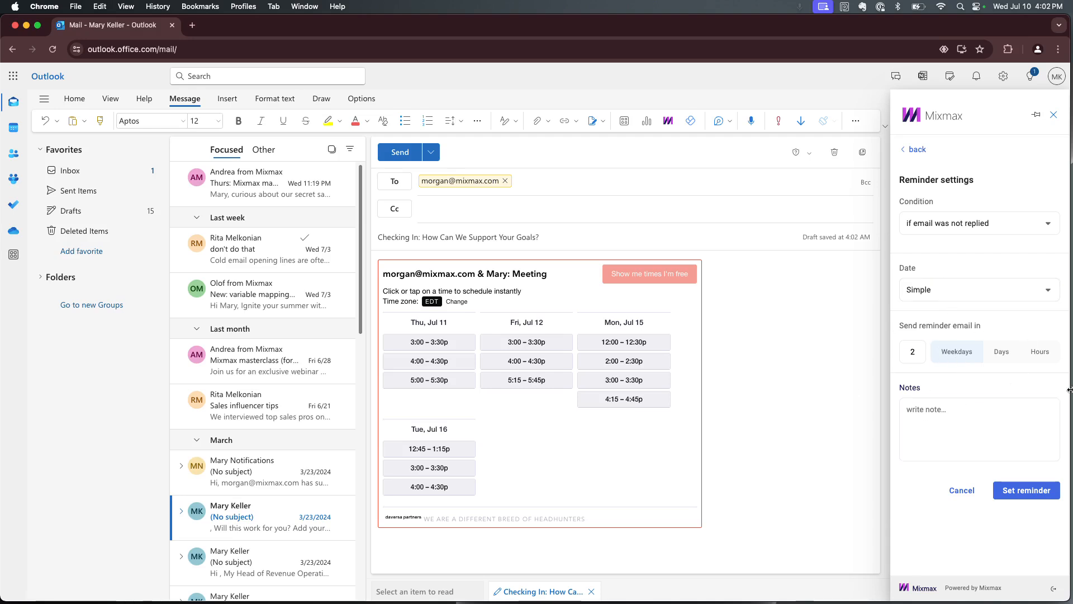
# Step: Try the reminder delay in days and in hours, and switch the reminder's date mode to Presets
pyautogui.click(1012, 354)
pyautogui.click(1050, 351)
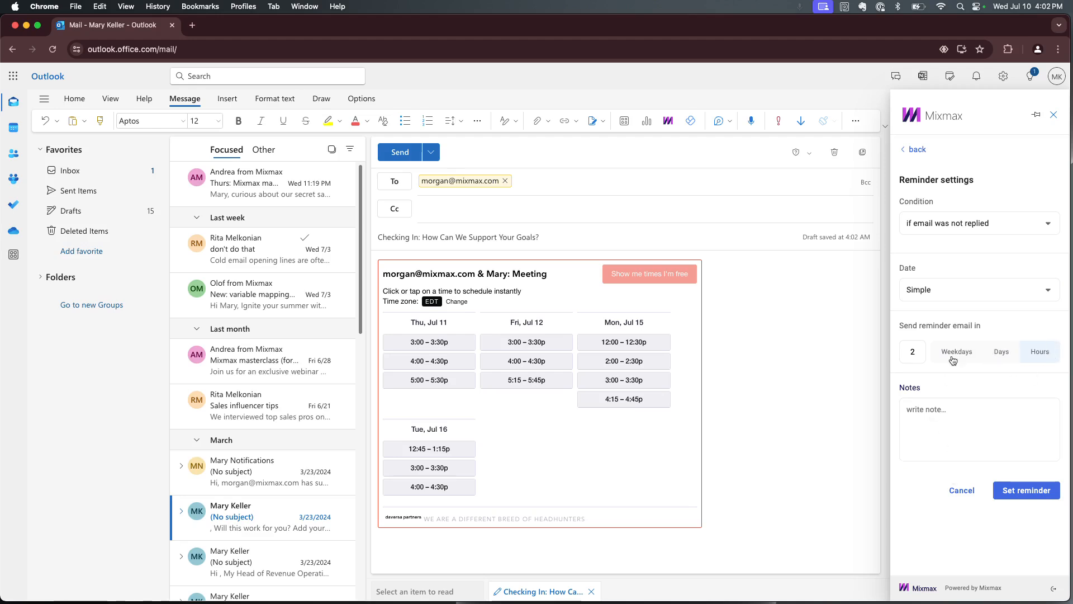
pyautogui.click(971, 290)
pyautogui.click(966, 337)
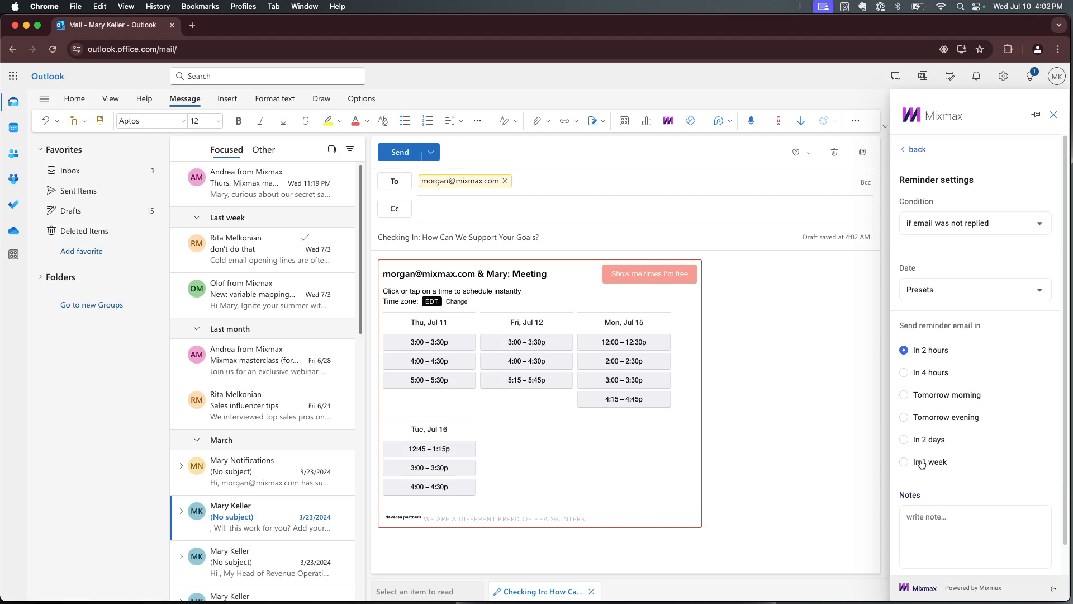
# Step: Switch the reminder date to Custom and schedule it for July 15, 2024 at 3:00 pm
pyautogui.click(939, 290)
pyautogui.click(944, 359)
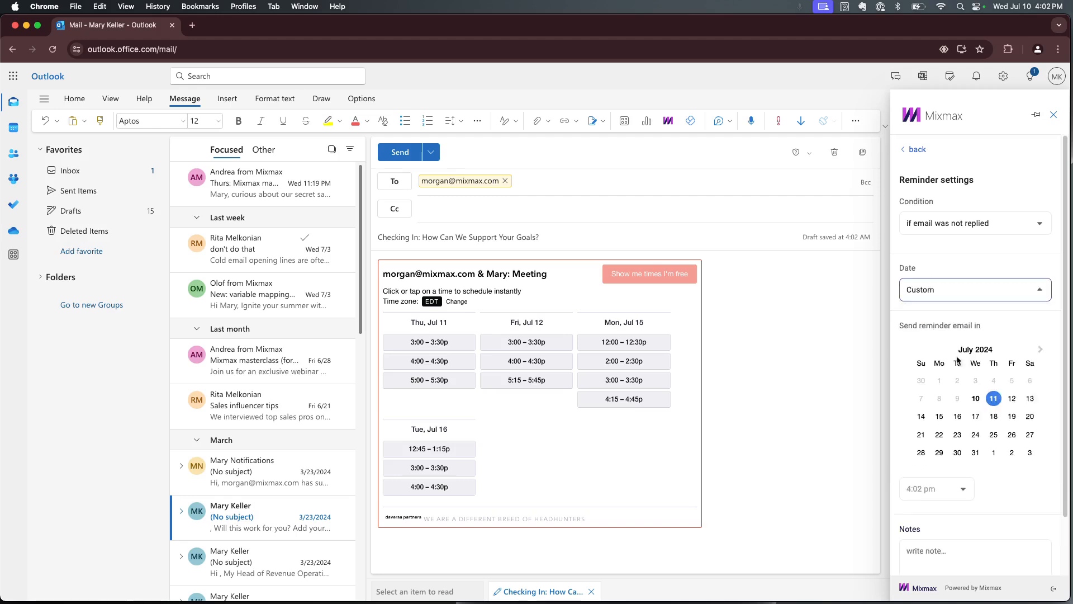
pyautogui.click(937, 421)
pyautogui.click(963, 488)
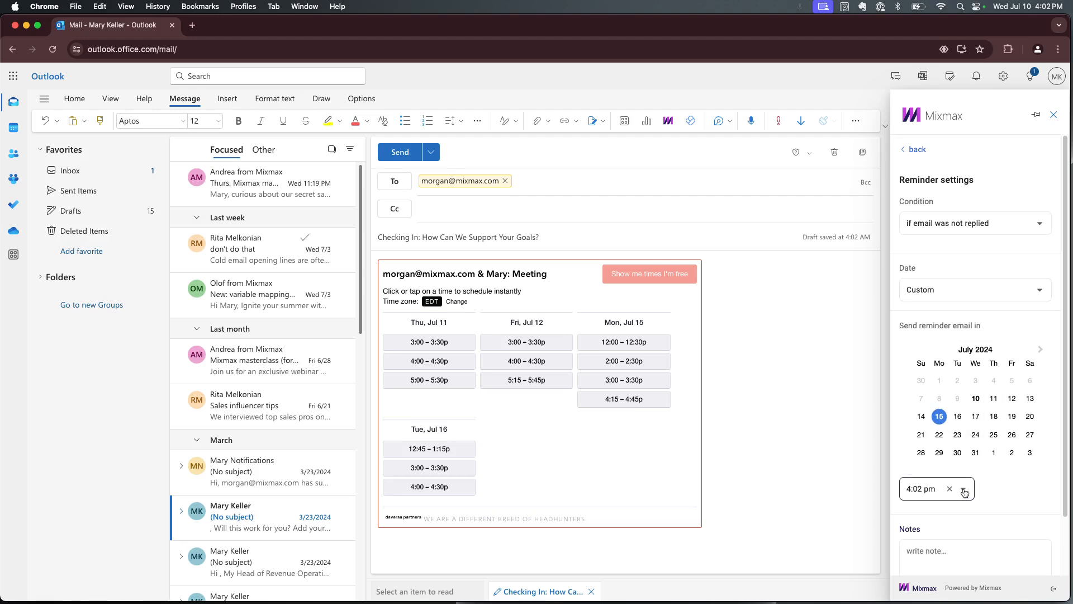
pyautogui.scroll(20, 921, 460)
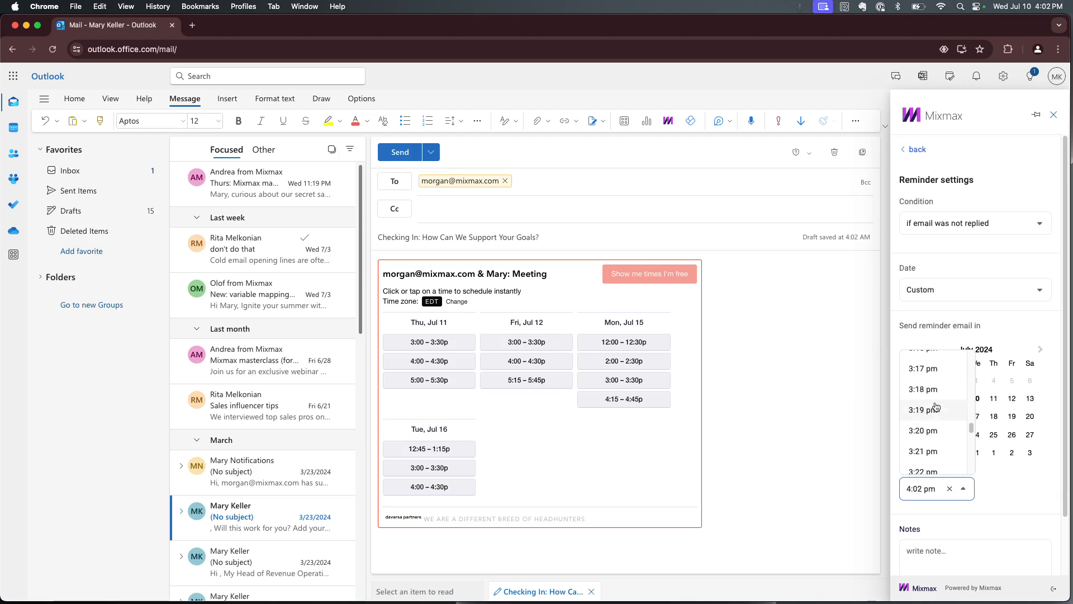
pyautogui.scroll(-2, 936, 422)
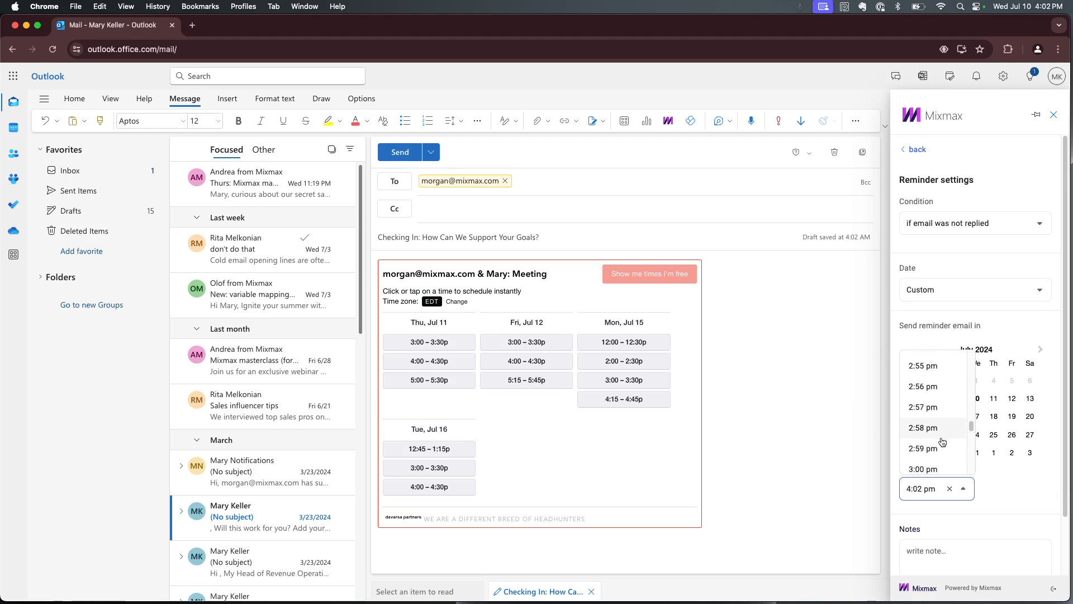
pyautogui.click(937, 435)
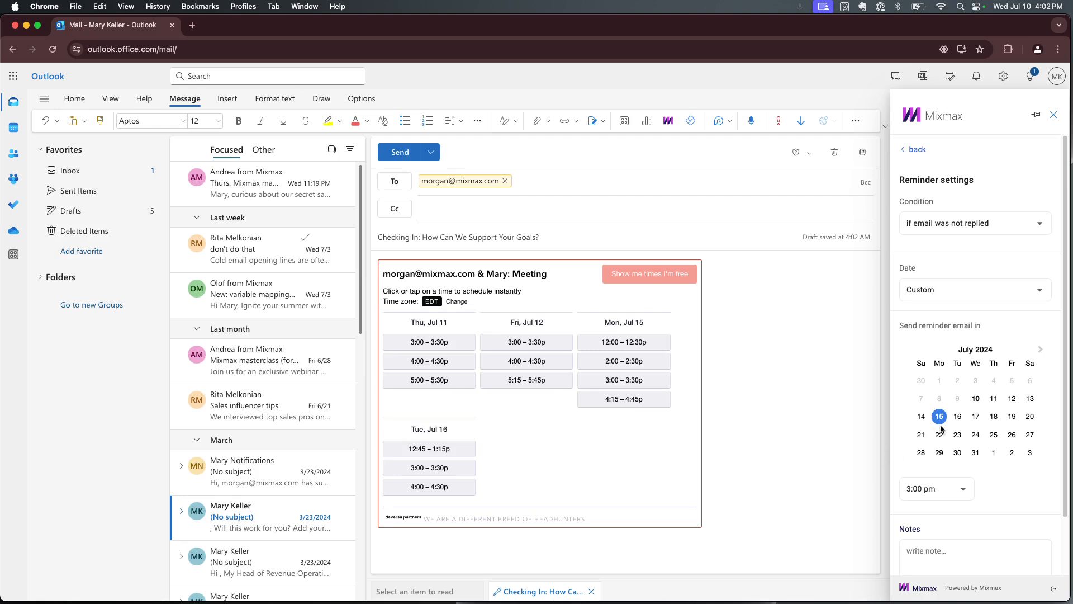
# Step: Add the note "Reminder to bump email" and set the reminder on the message
pyautogui.scroll(-3, 1020, 506)
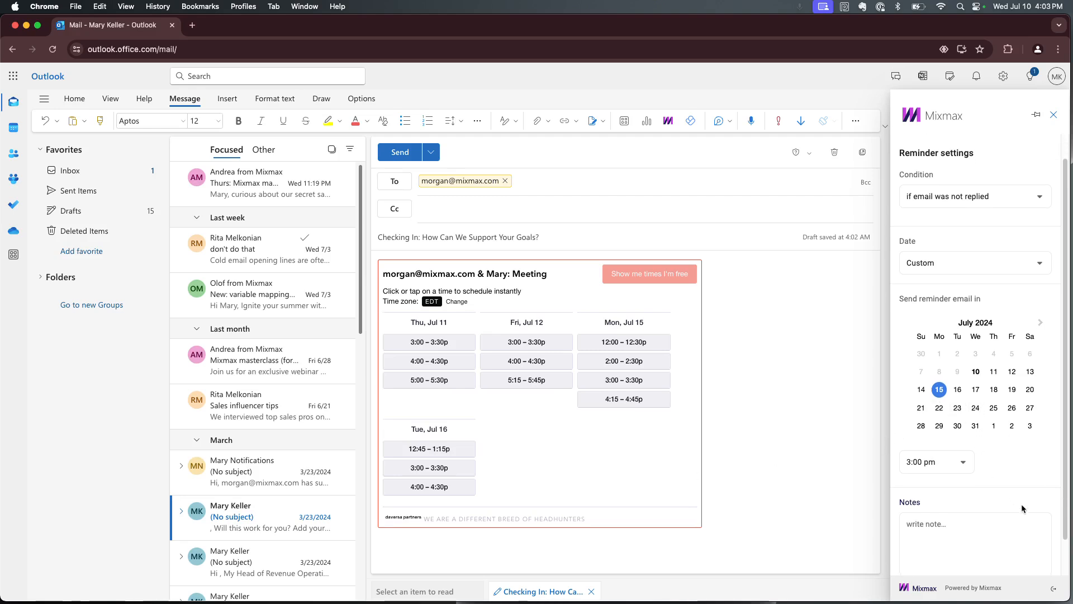
pyautogui.click(980, 477)
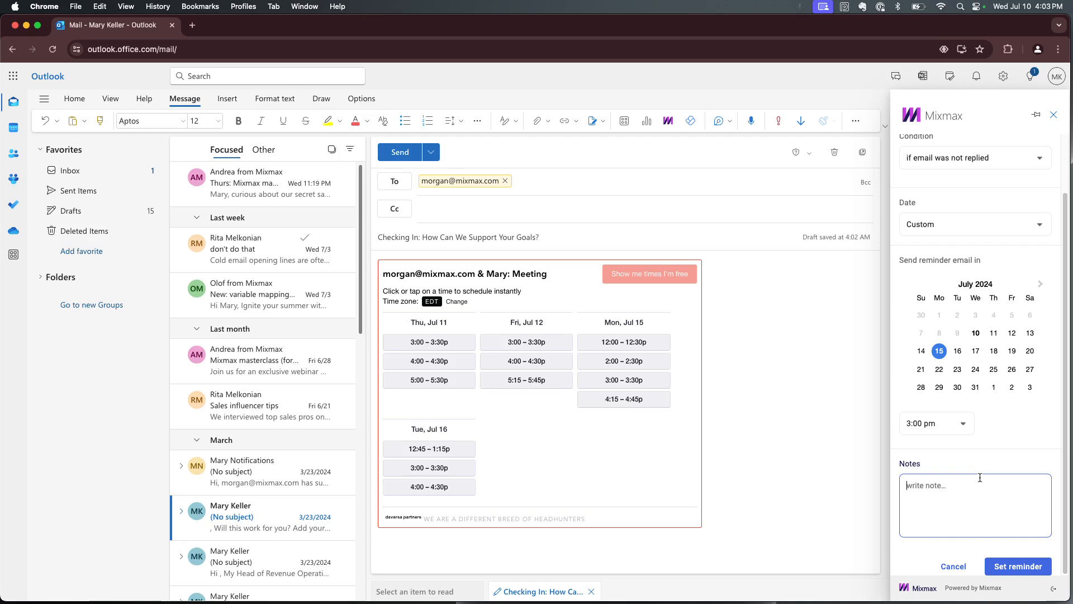
pyautogui.write('Reminder to bump email')
pyautogui.click(1006, 566)
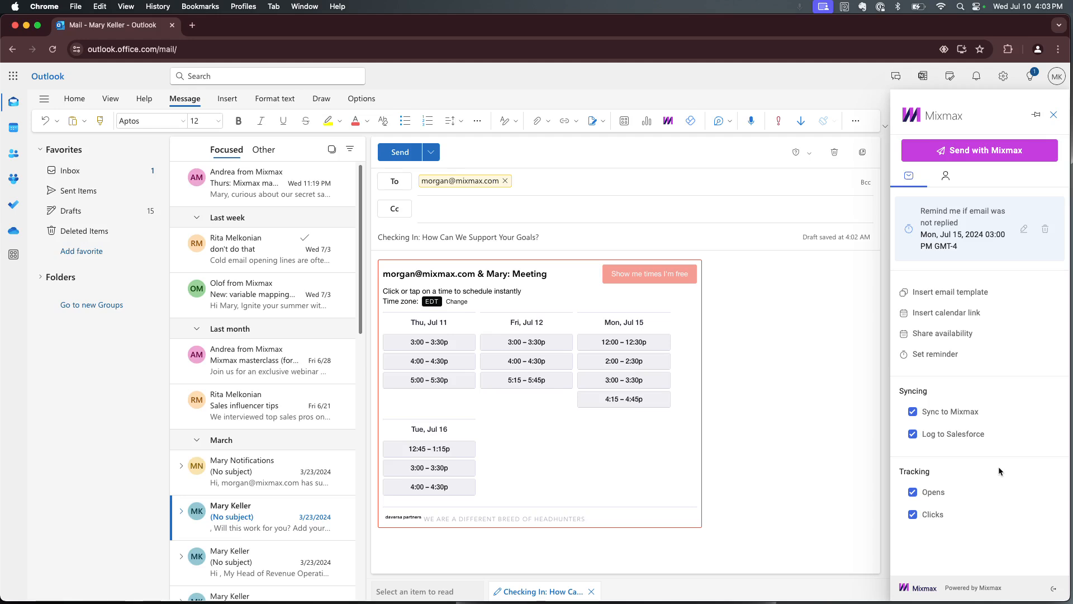
# Step: Turn Sync to Mixmax and Log to Salesforce off and back on for the message
pyautogui.click(941, 414)
pyautogui.click(940, 433)
pyautogui.click(941, 413)
pyautogui.click(944, 436)
# Step: Review the recipient's engagement activity and the linked Salesforce account and contact details in Mixmax
pyautogui.click(948, 178)
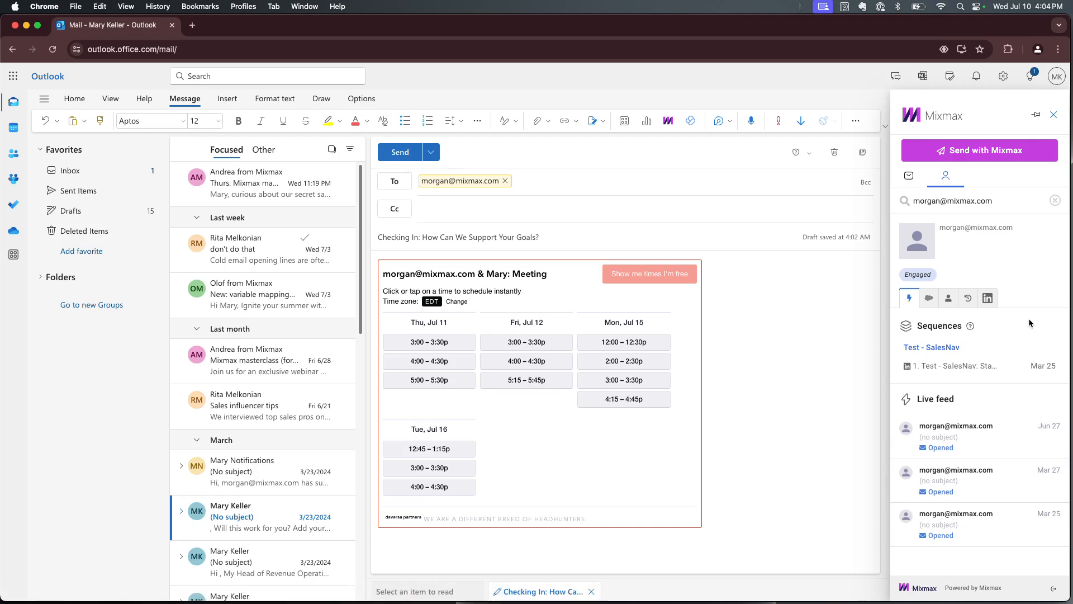
pyautogui.click(929, 298)
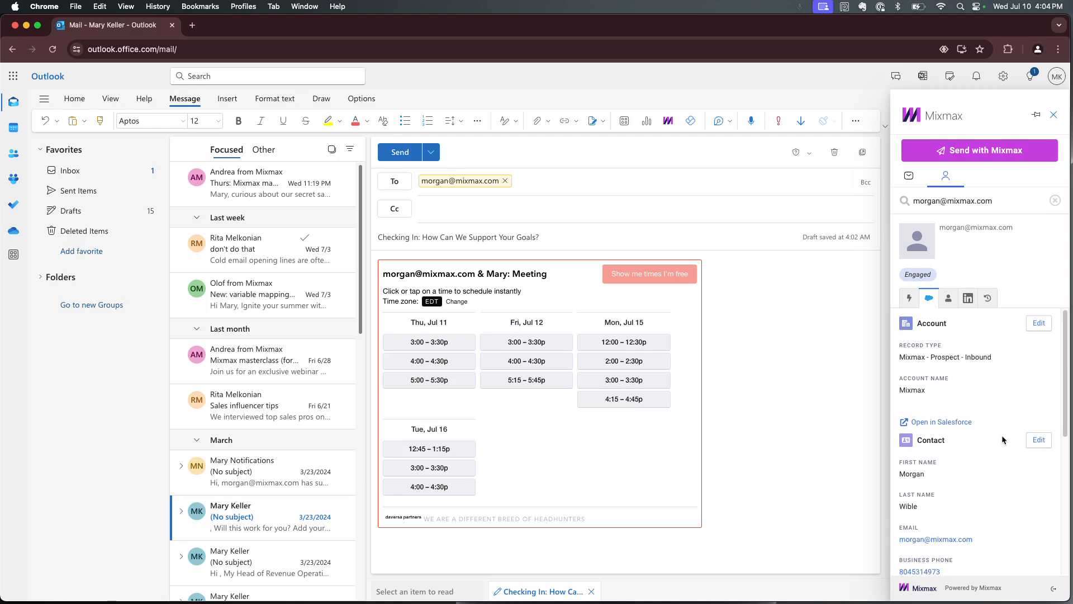
pyautogui.scroll(-3, 1000, 437)
pyautogui.scroll(3, 1000, 438)
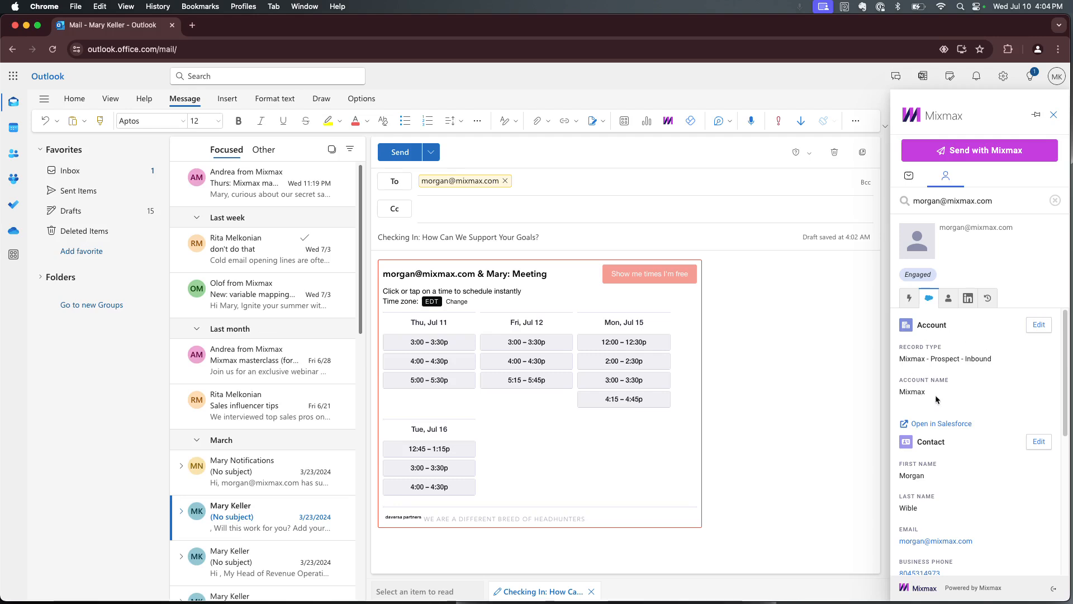
pyautogui.scroll(-3, 983, 415)
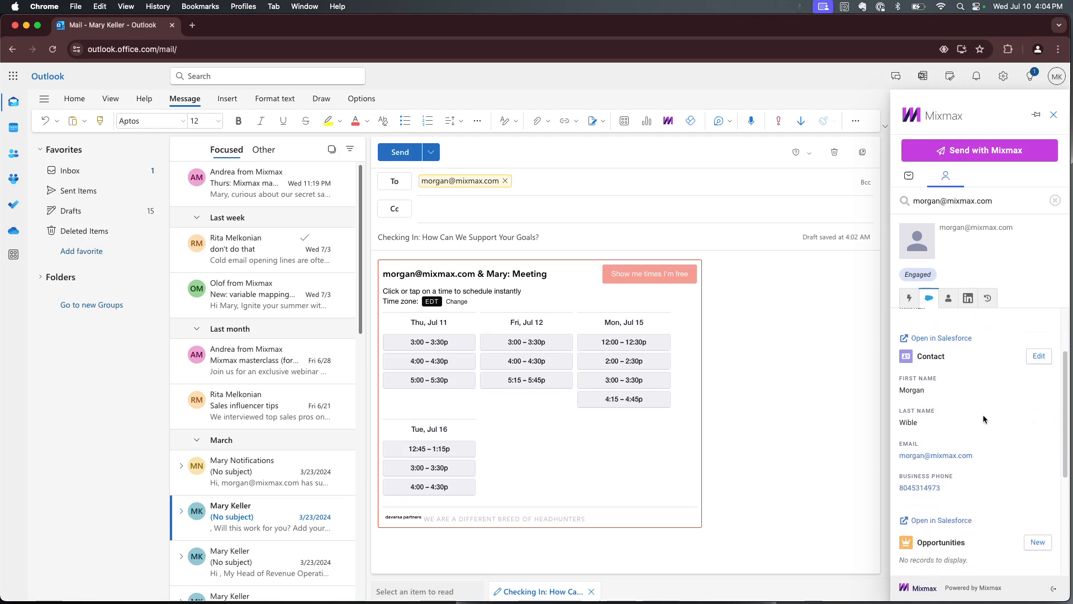
# Step: Open the Salesforce contact for editing, select its business phone number, and cancel the edit
pyautogui.click(1039, 351)
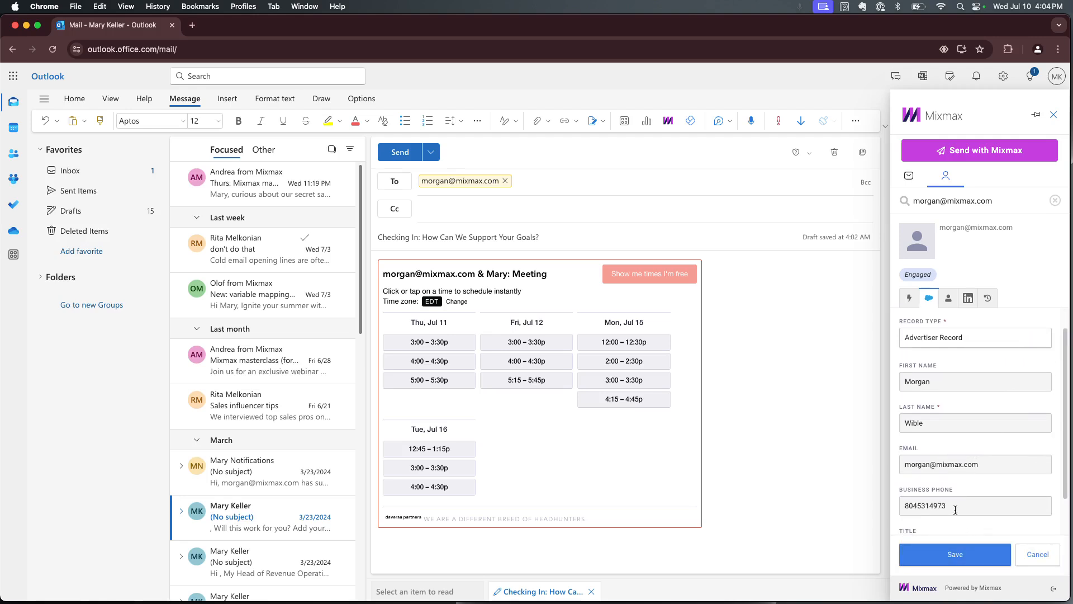
pyautogui.doubleClick(973, 505)
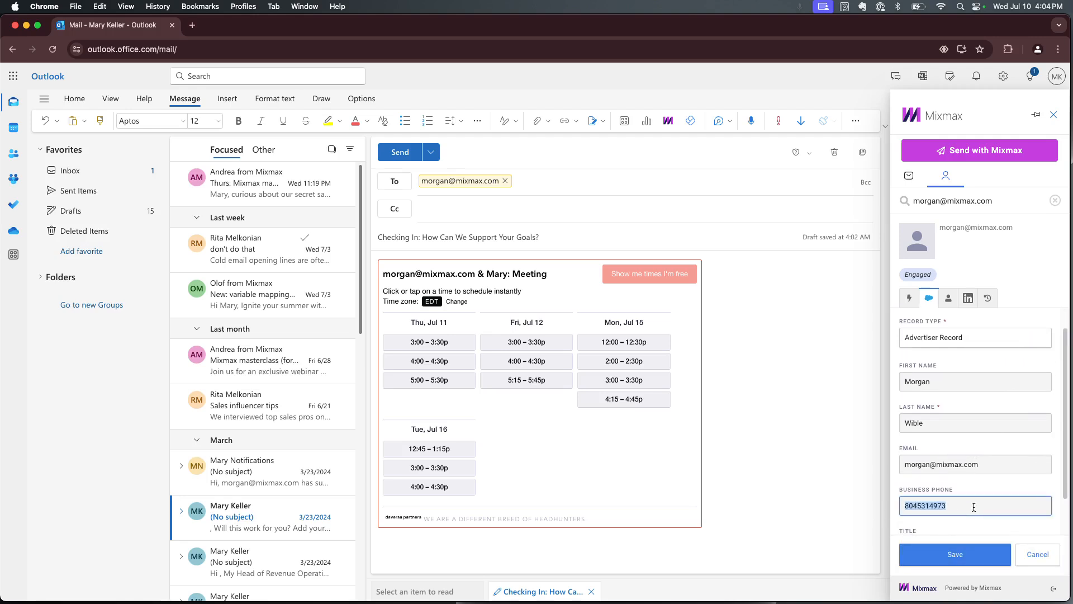
pyautogui.click(1044, 560)
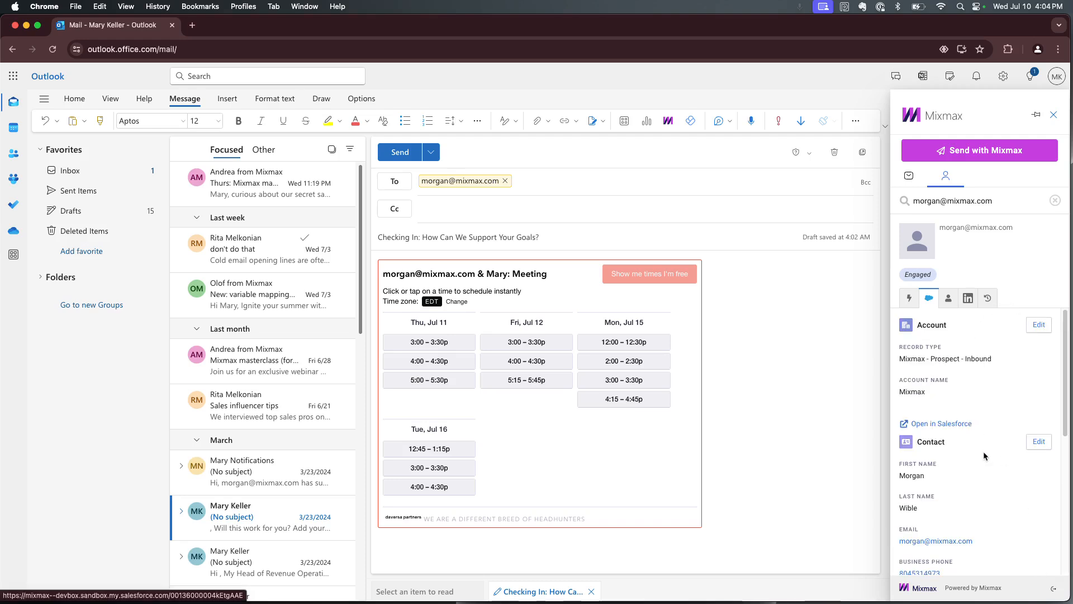
# Step: Open a new Salesforce opportunity form for the contact, look through its fields, and cancel it
pyautogui.scroll(-5, 984, 451)
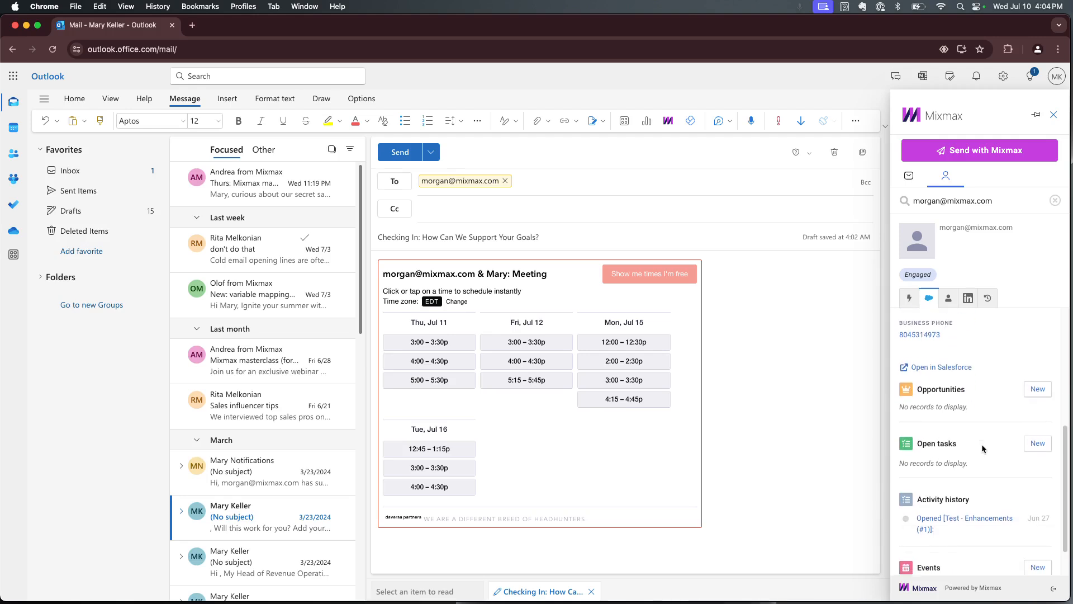
pyautogui.scroll(-1, 991, 407)
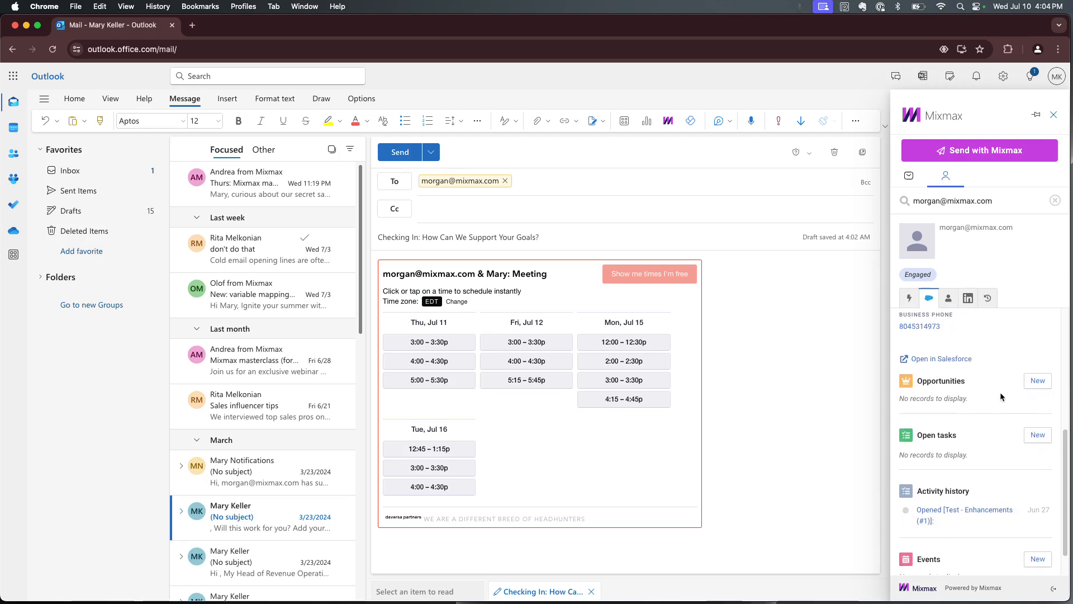
pyautogui.click(1041, 380)
pyautogui.scroll(1, 999, 464)
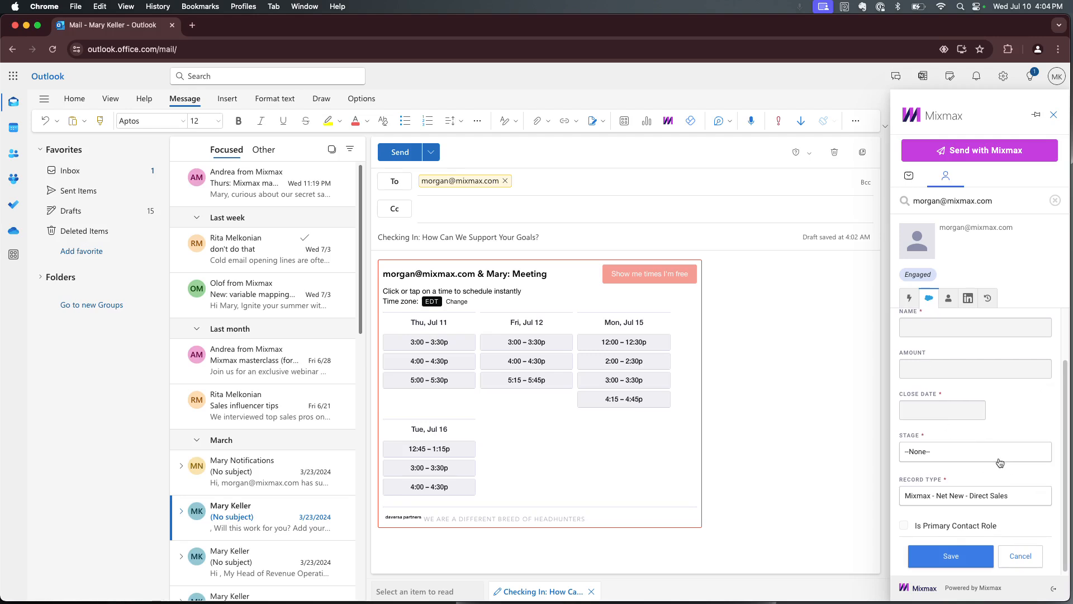
pyautogui.scroll(-1, 1037, 559)
pyautogui.click(1028, 553)
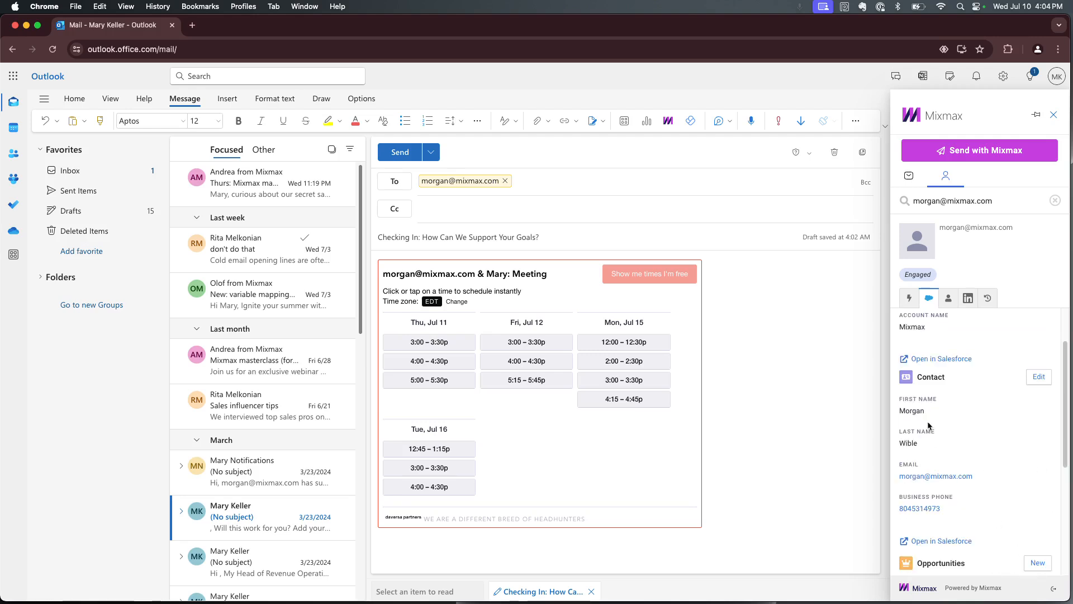
# Step: View the "Opened [Test - Enhancements (#1)]" task in the Salesforce activity history and close it
pyautogui.scroll(-3, 990, 459)
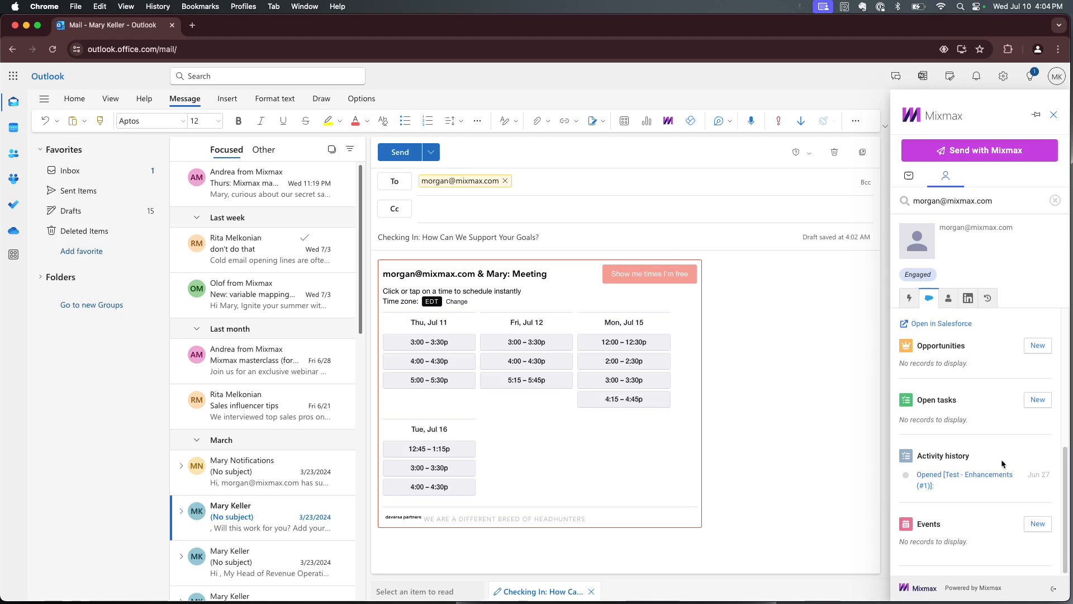
pyautogui.click(994, 476)
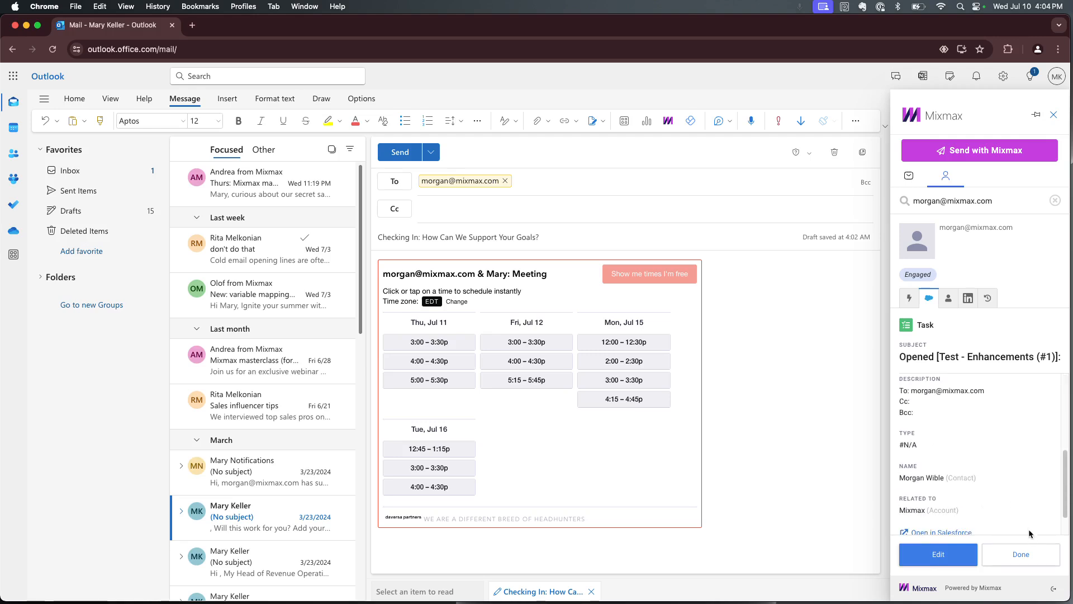
pyautogui.click(1034, 553)
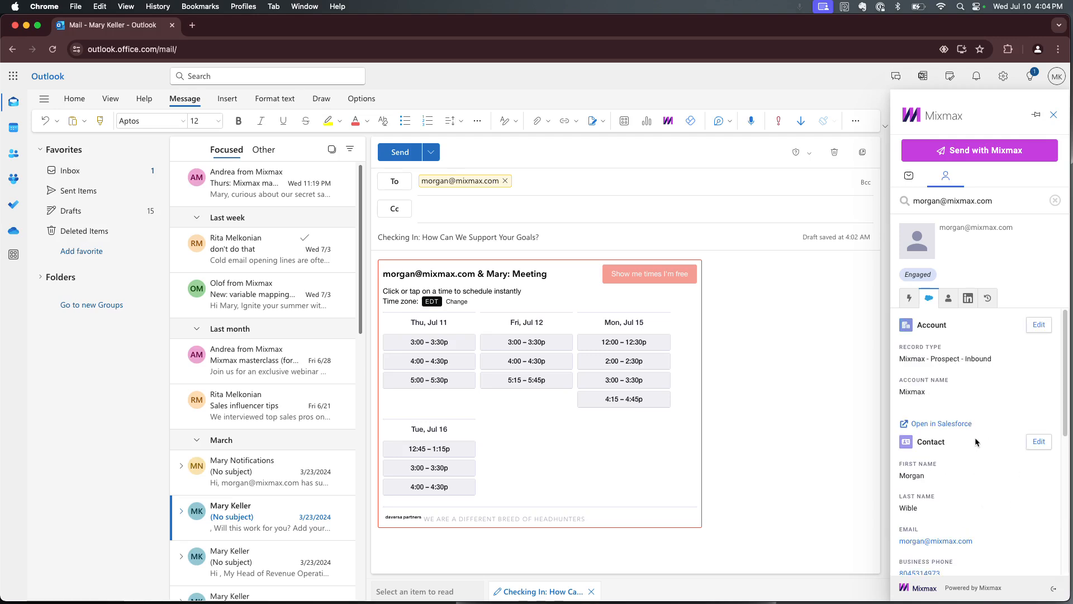
# Step: Examine the LinkedIn Sales Navigator profile shown for the recipient, including its highlights and recent activity
pyautogui.click(969, 300)
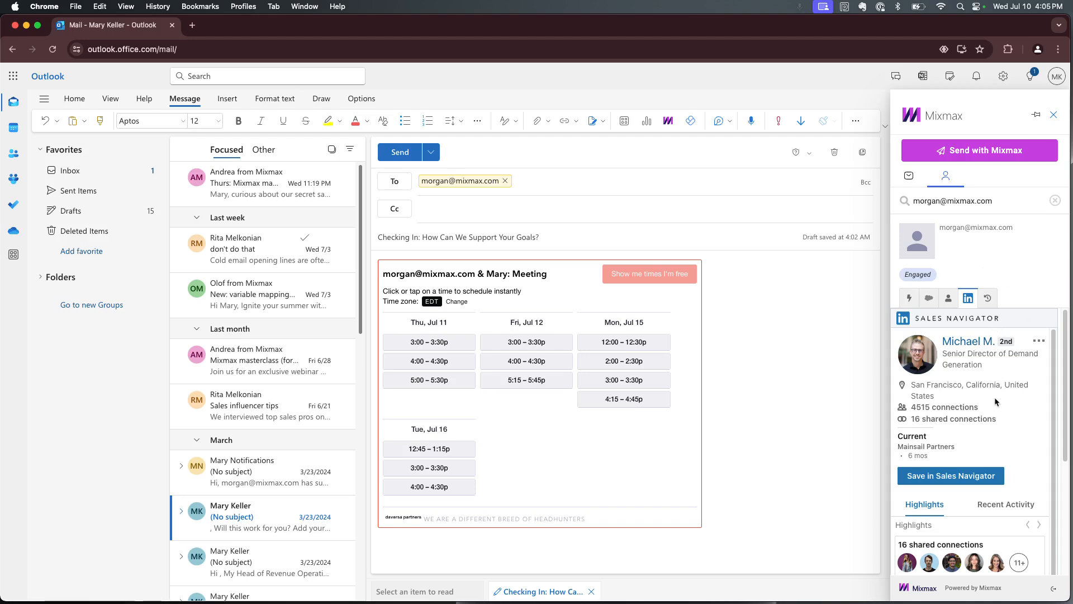
pyautogui.scroll(-2, 908, 492)
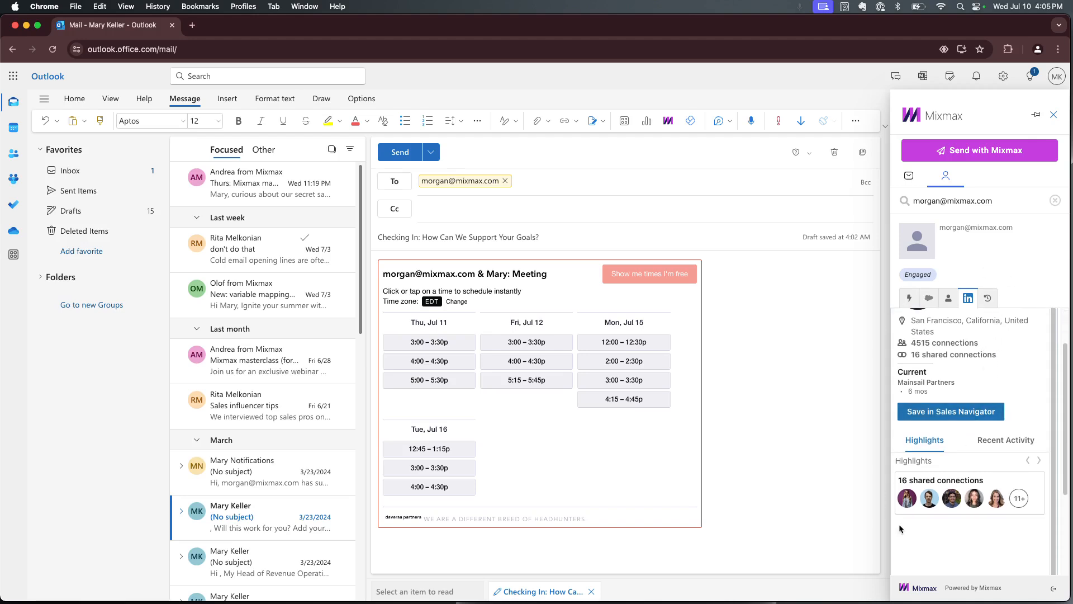
pyautogui.scroll(1, 961, 503)
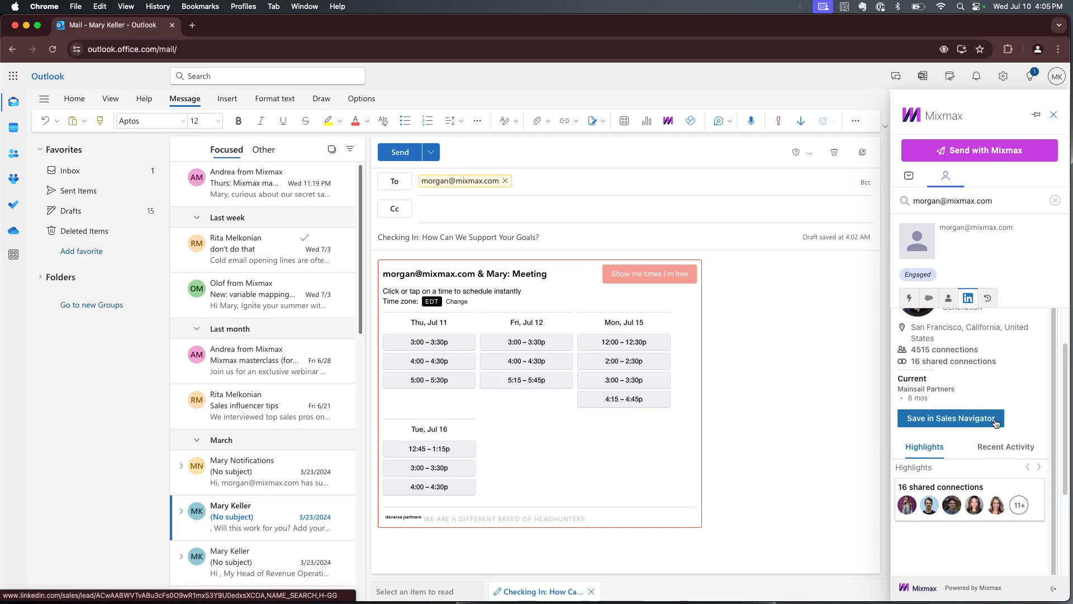
pyautogui.scroll(2, 986, 362)
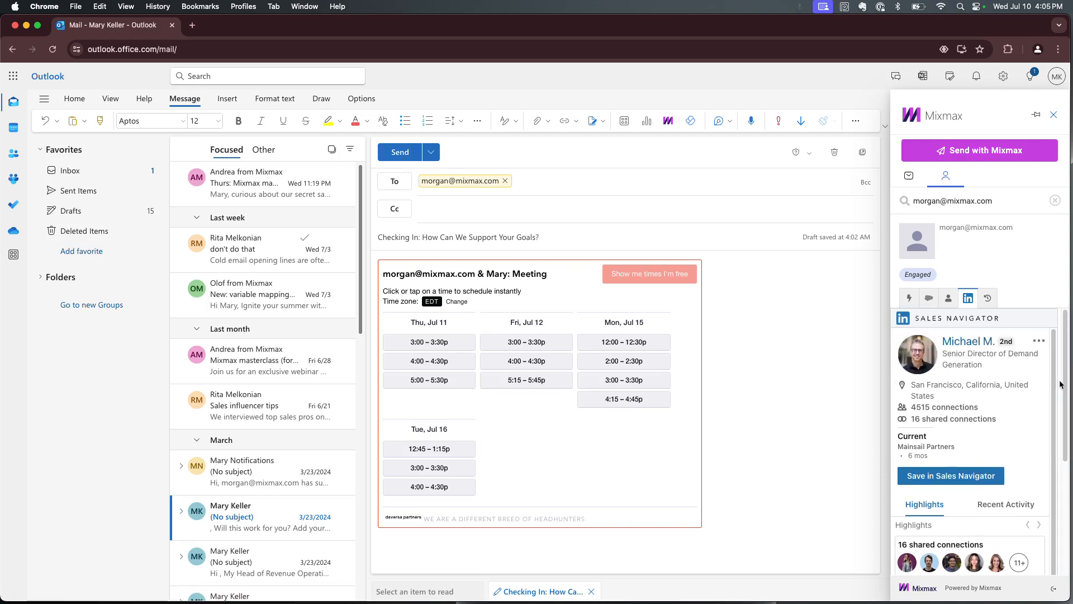
pyautogui.scroll(-1, 1010, 428)
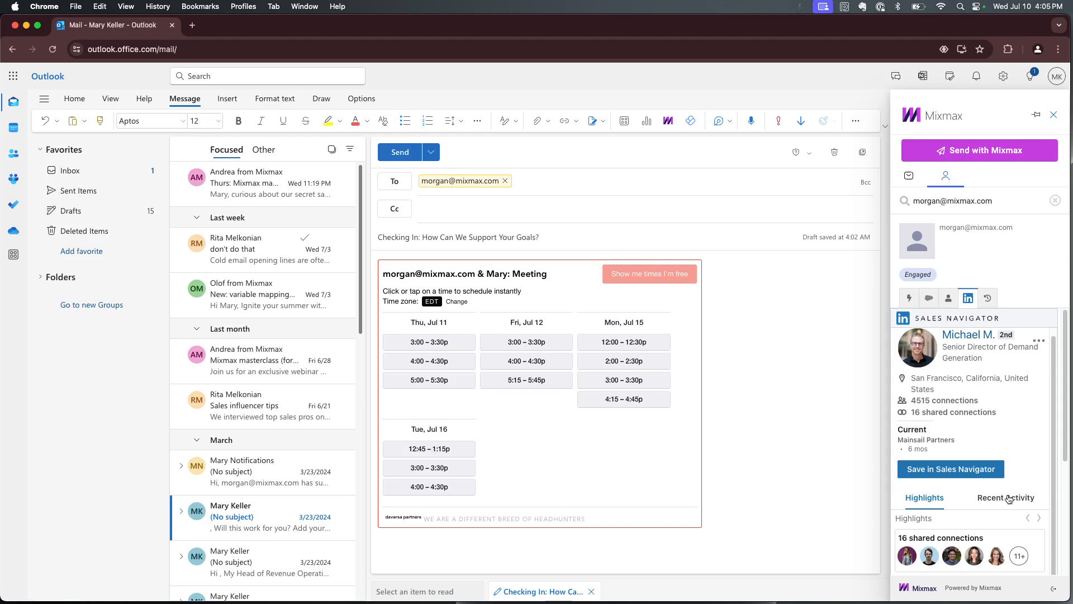
pyautogui.click(1006, 497)
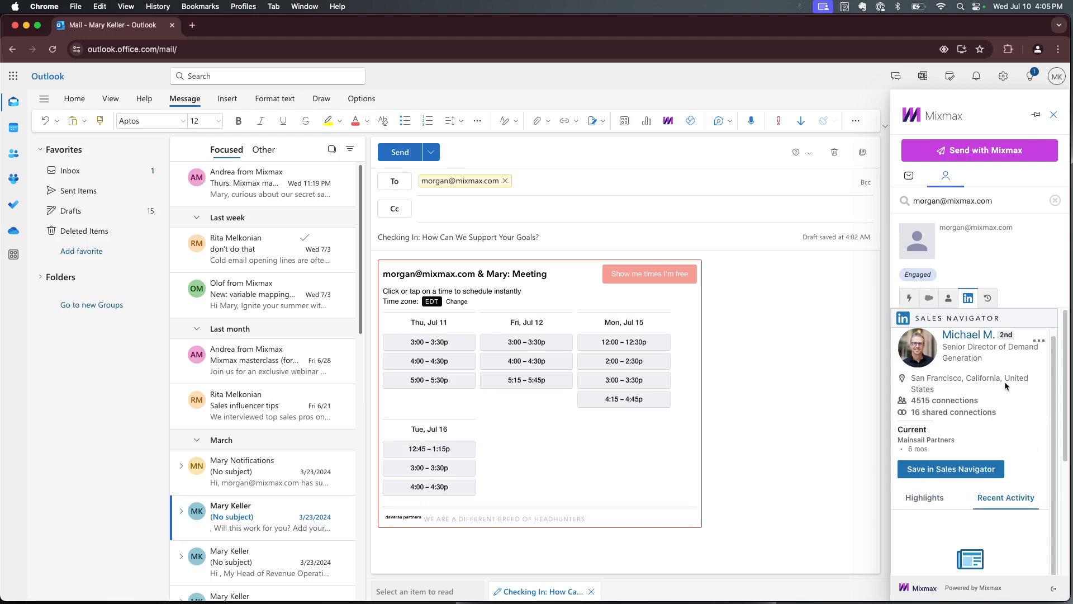
# Step: View the recipient's sequences and live feed, and return to the Mixmax message options
pyautogui.click(909, 297)
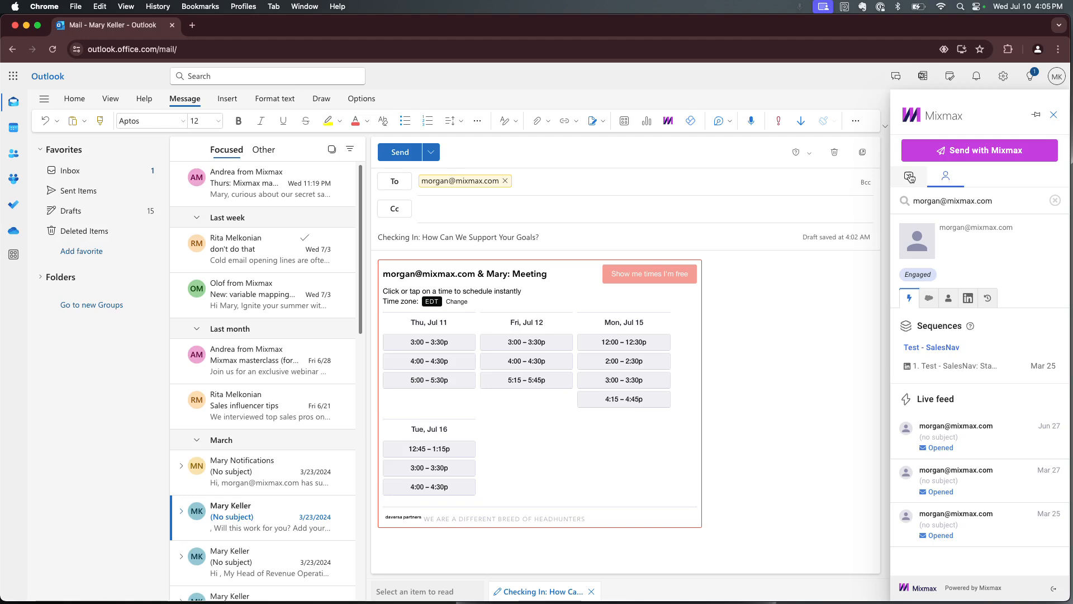
pyautogui.click(909, 177)
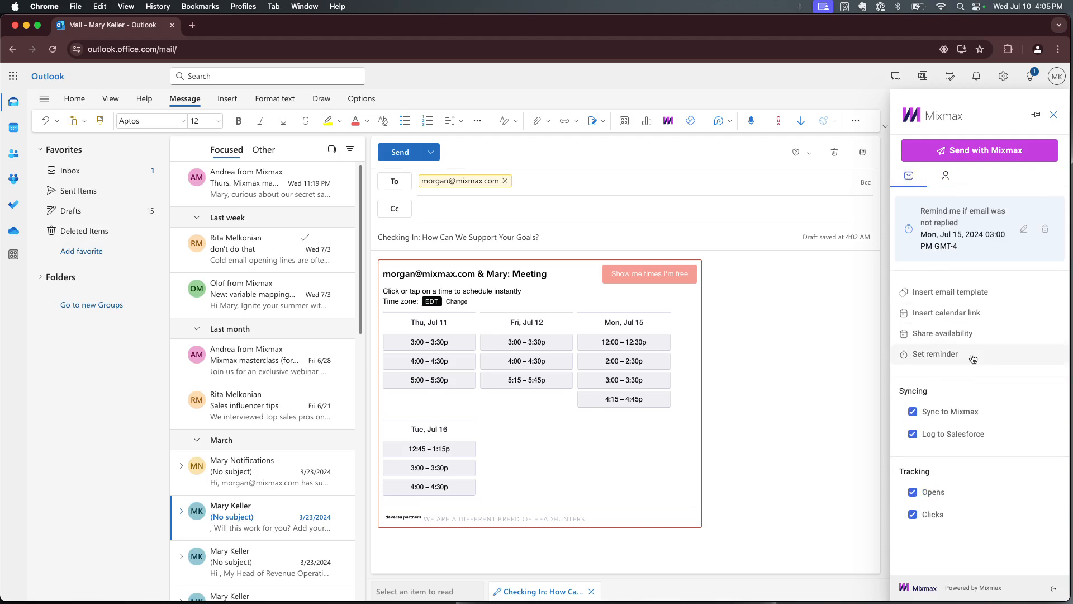